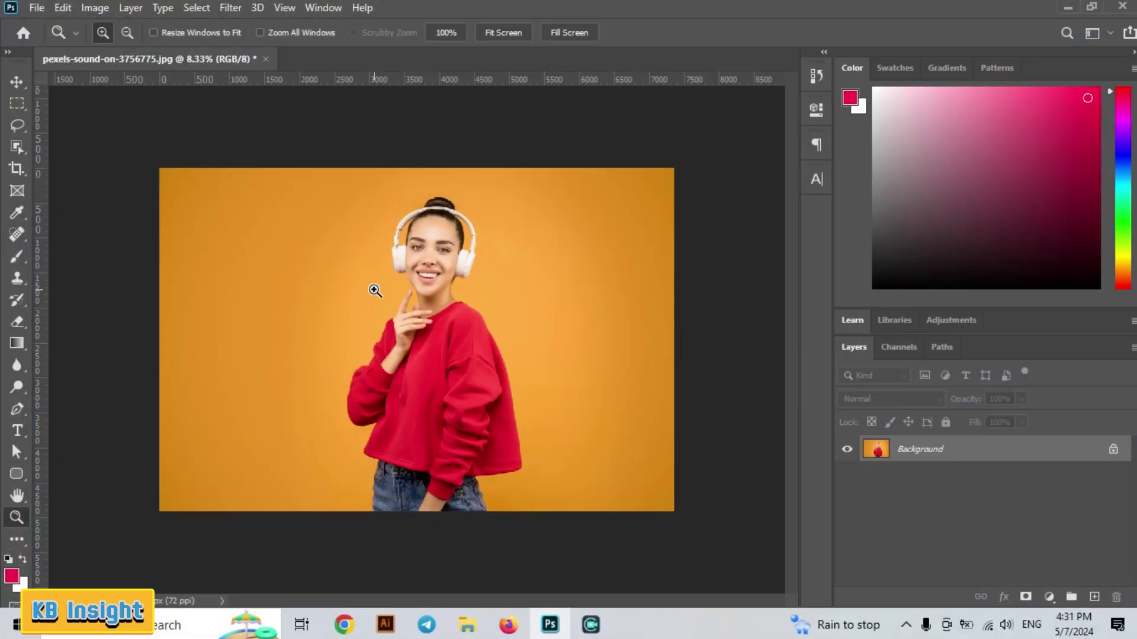
Step: Fit the photo of the woman on orange to the screen with Fit on Screen
right_click(325, 211)
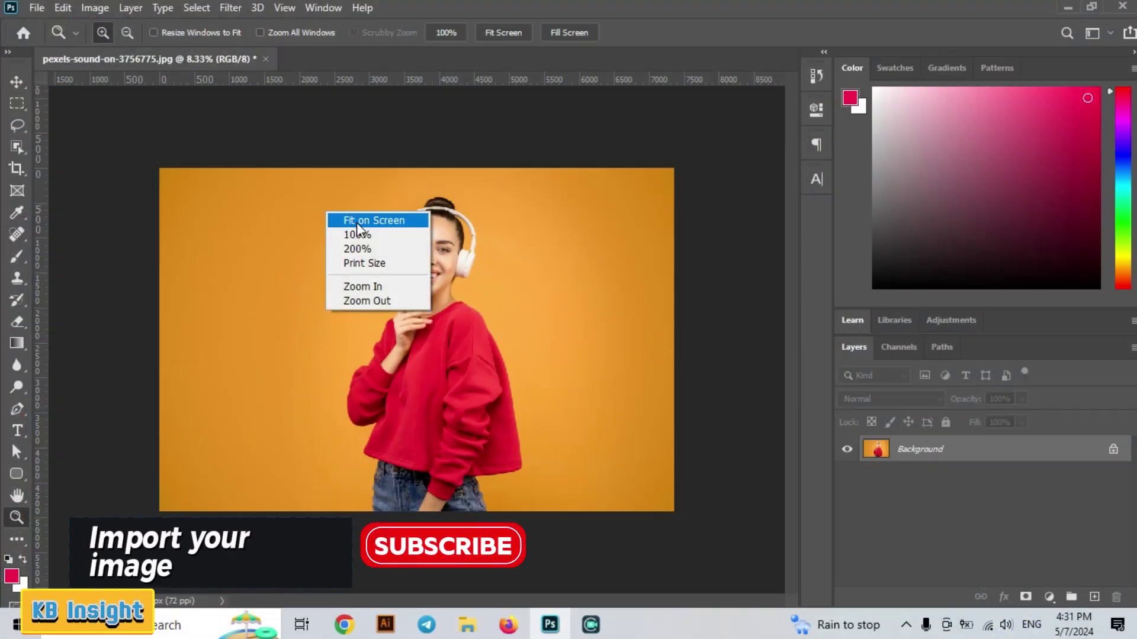
left_click(357, 223)
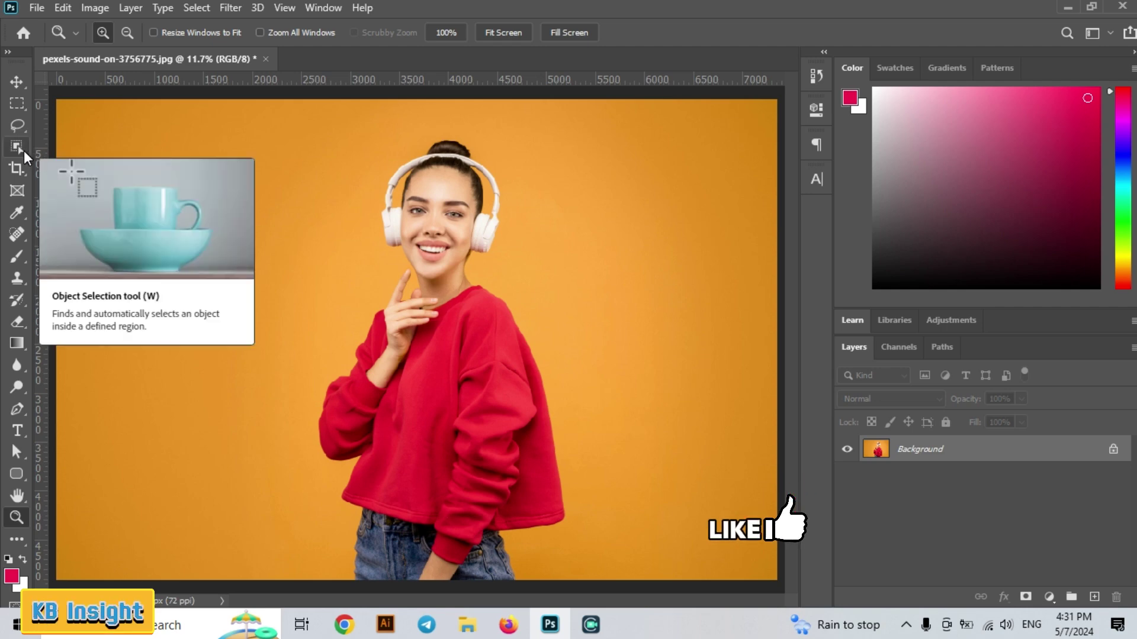
Step: Select the woman using the Object Selection tool and Select > Subject
left_click(23, 150)
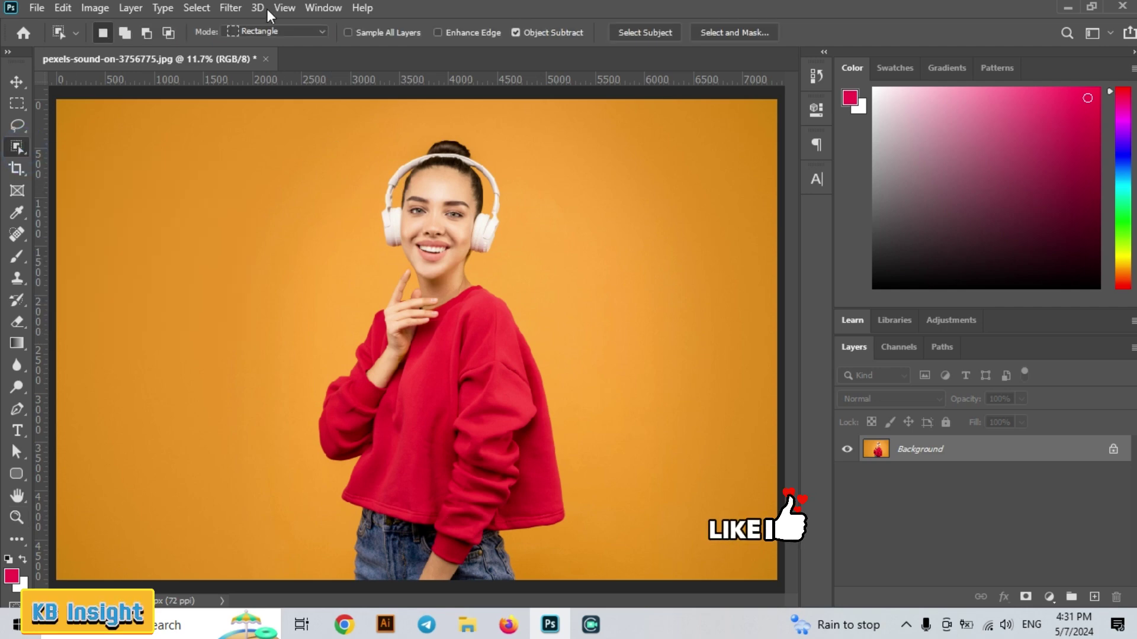
left_click(197, 7)
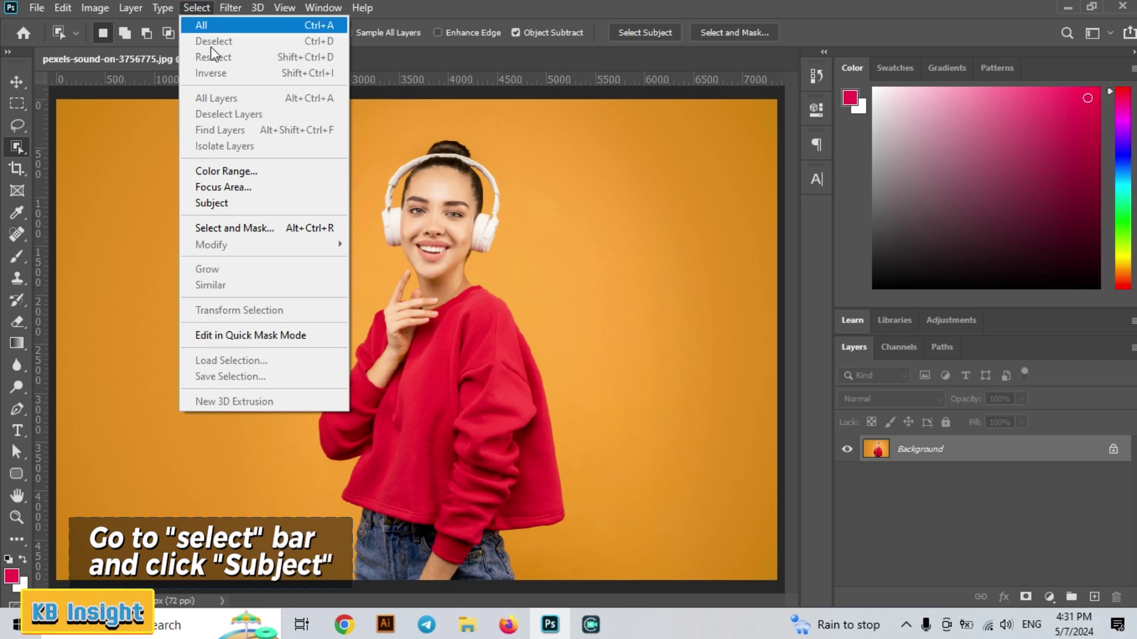
left_click(222, 203)
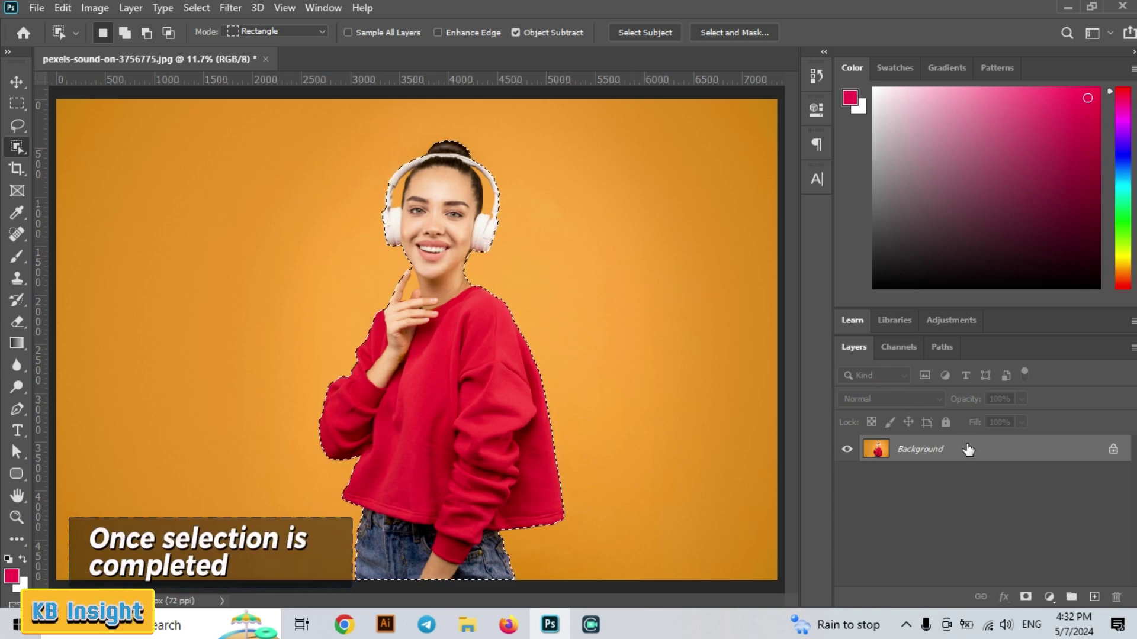
Step: Duplicate the Background layer and mask Background copy to the woman's selection
mouse_move(966, 449)
left_mouse_down()
mouse_move(1080, 527)
mouse_move(1096, 599)
left_mouse_up()
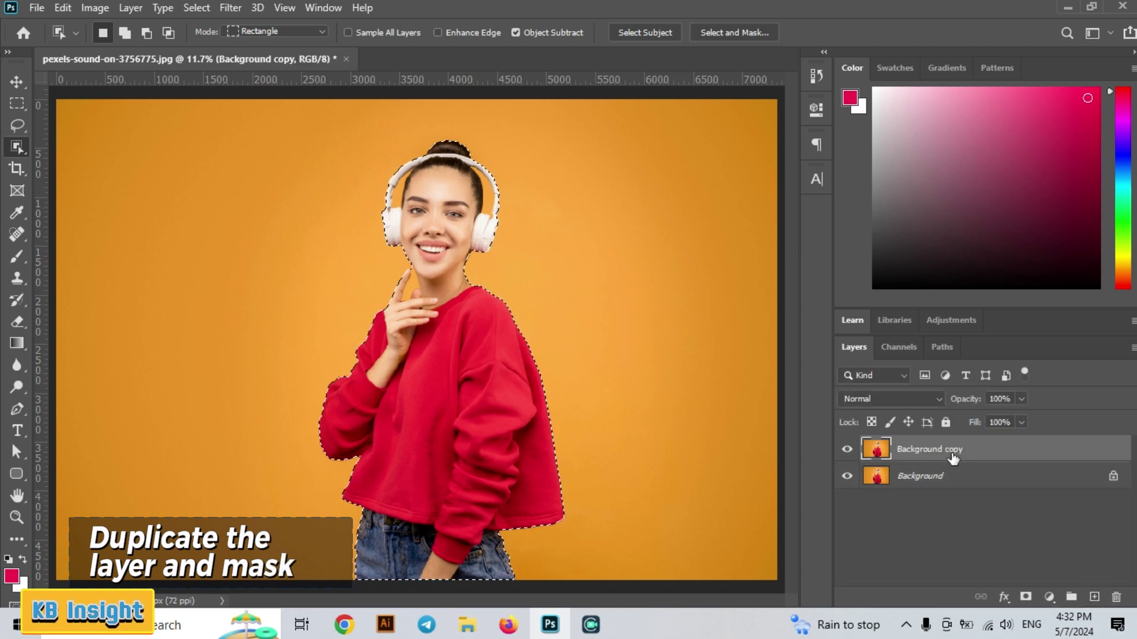
left_click(1025, 598)
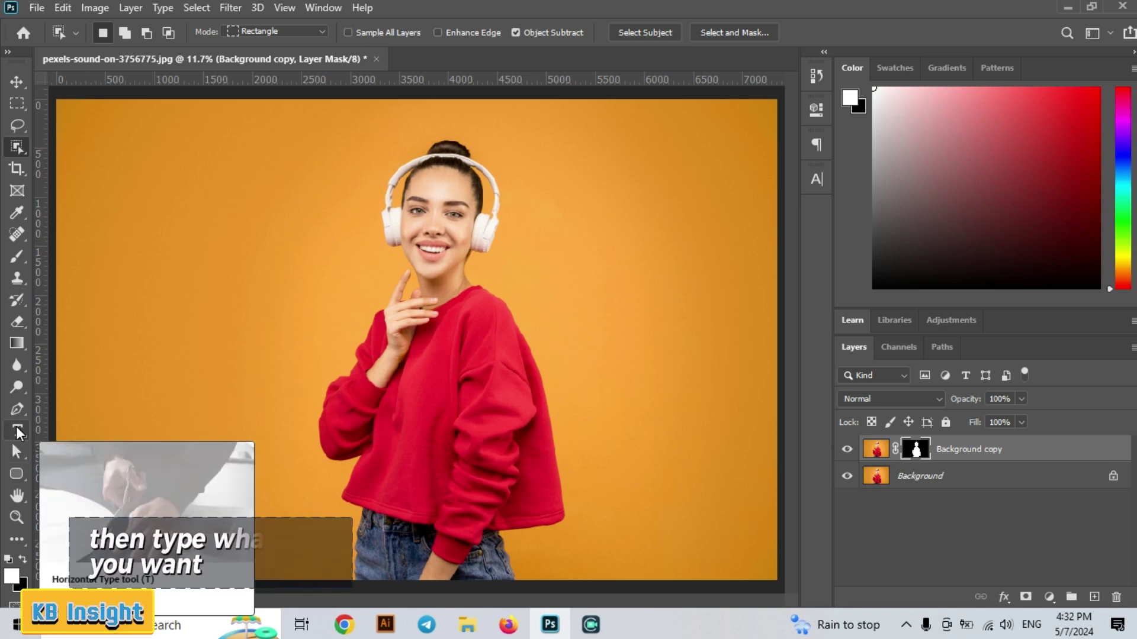
Step: Create a large text box reading 'MUSIC ON' across the image centre
left_click(16, 430)
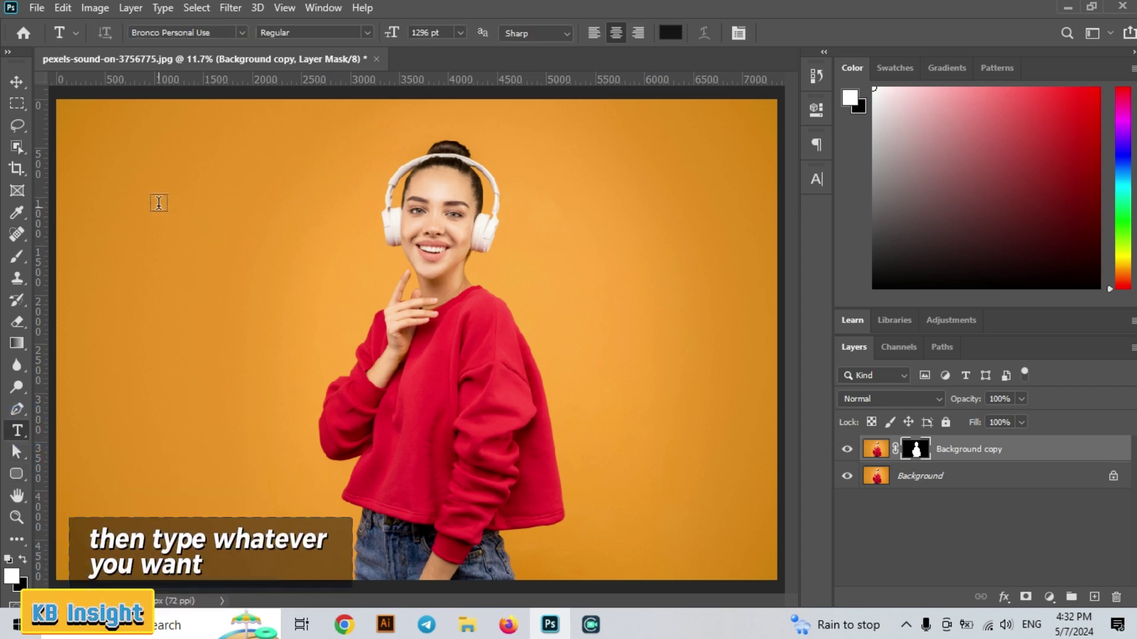
left_click_drag(158, 203, 732, 499)
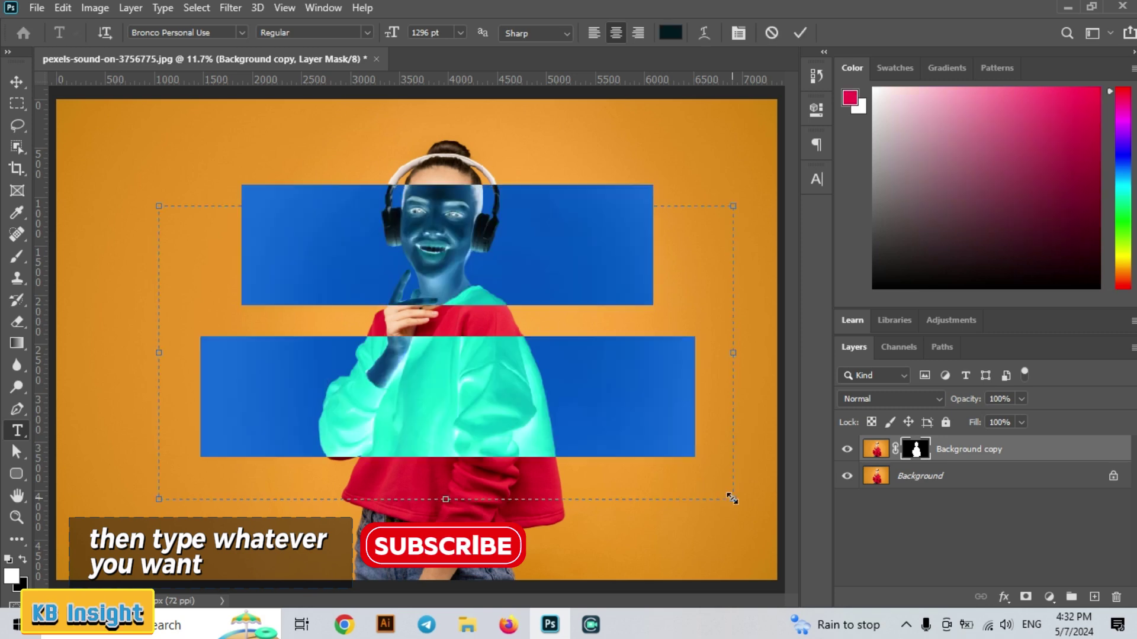
key("BackSpace")
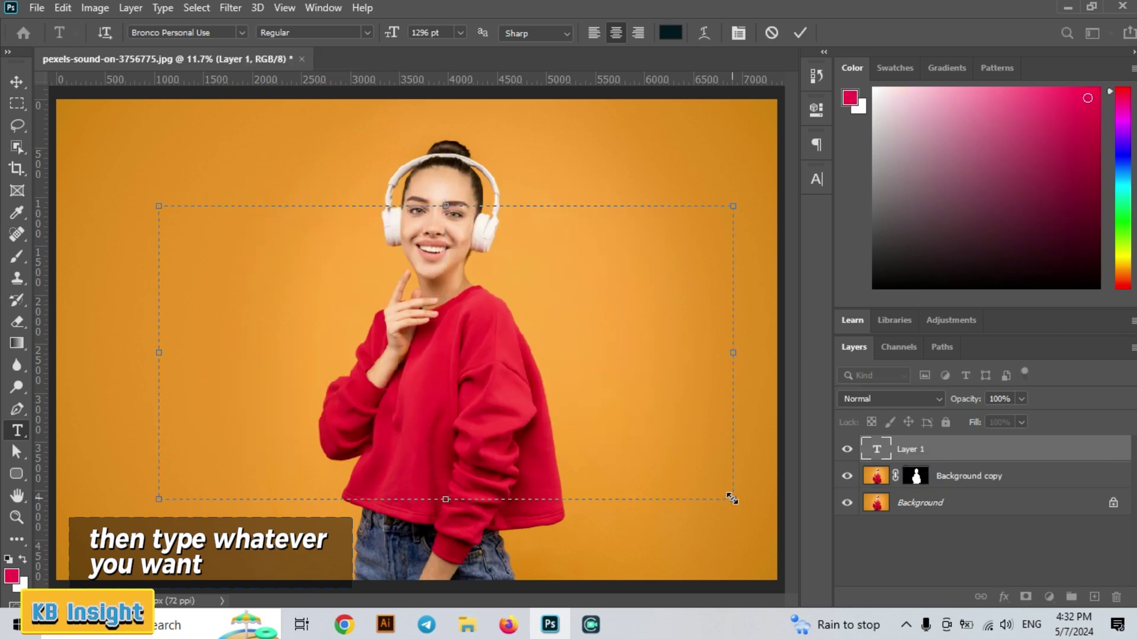
type("M")
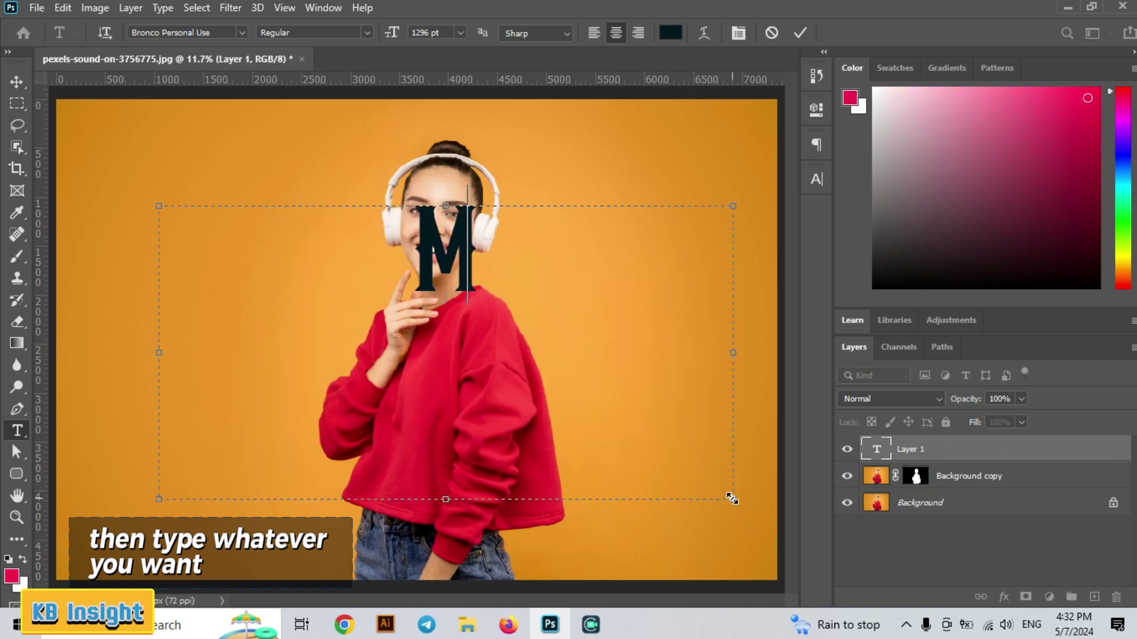
type("USIC")
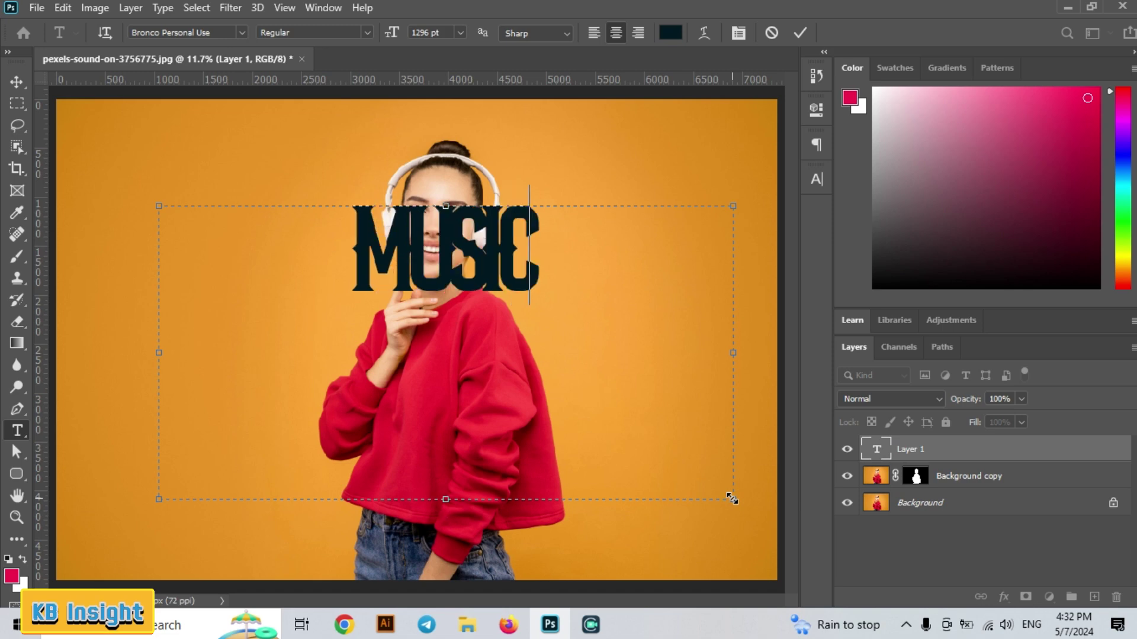
type(" ON")
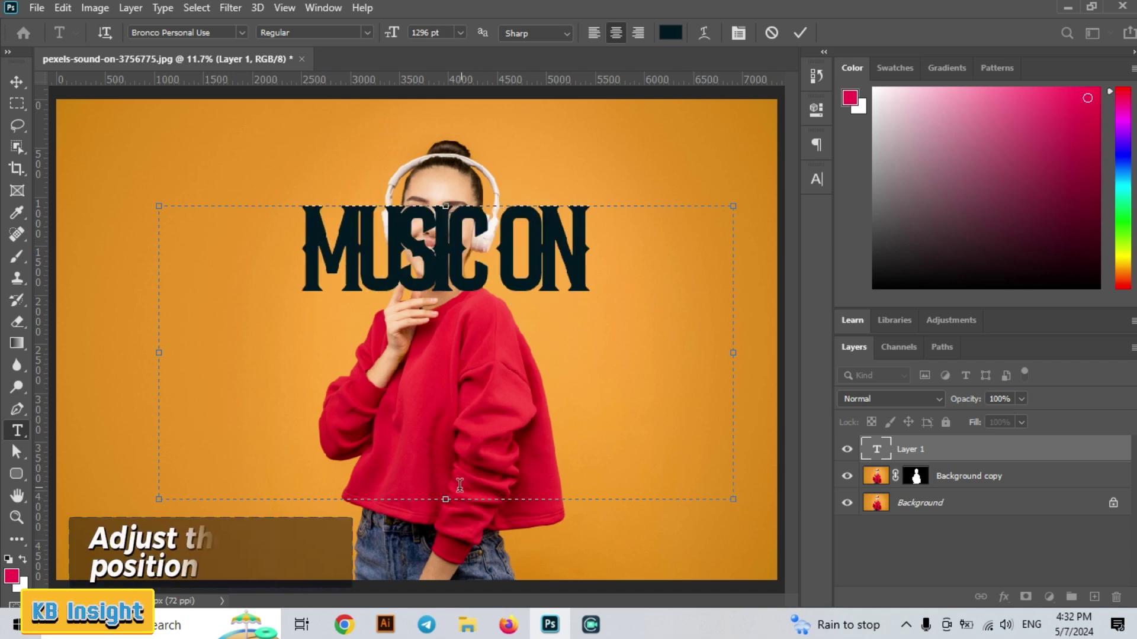
Step: Shorten the text box, move MUSIC ON down over the sweater, and select its text
left_click_drag(446, 499, 482, 350)
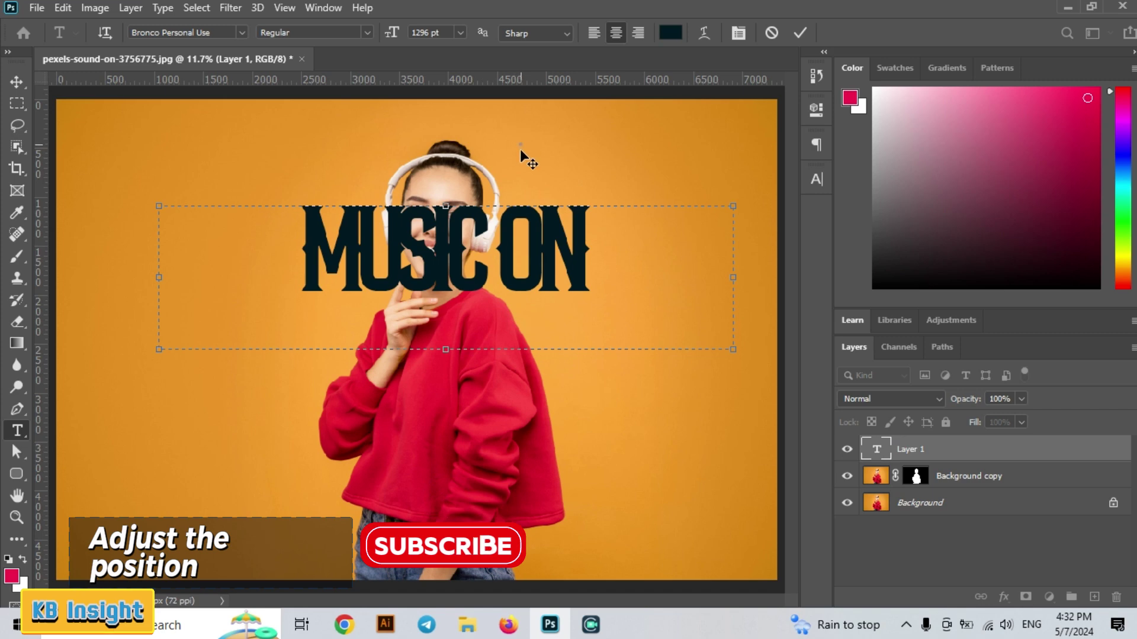
left_click_drag(520, 148, 503, 301)
triple_click(601, 389)
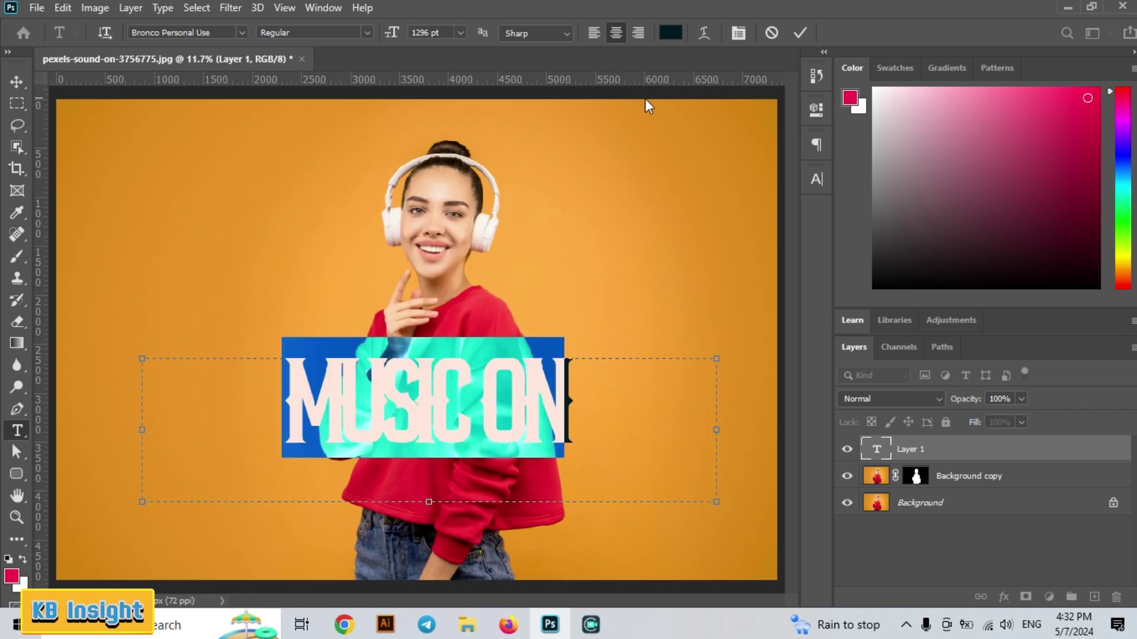
Step: Set the MUSIC ON text colour to white
left_click(670, 30)
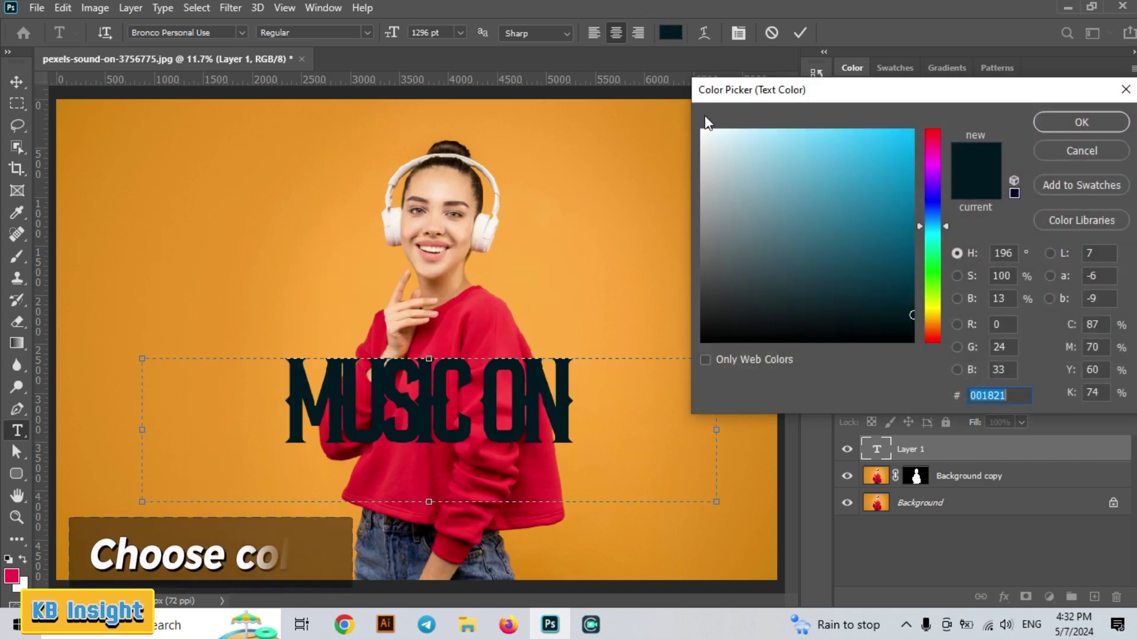
left_click_drag(712, 159, 699, 120)
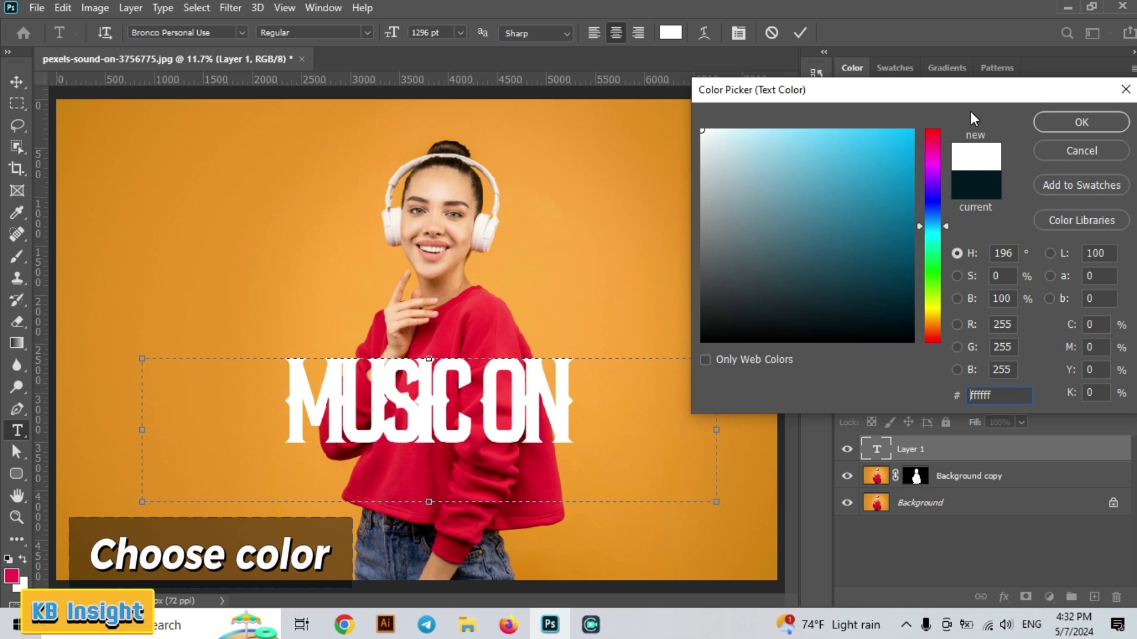
left_click(1056, 121)
Step: Nudge MUSIC ON slightly down-left, commit it, and reselect all its characters
left_click(563, 389)
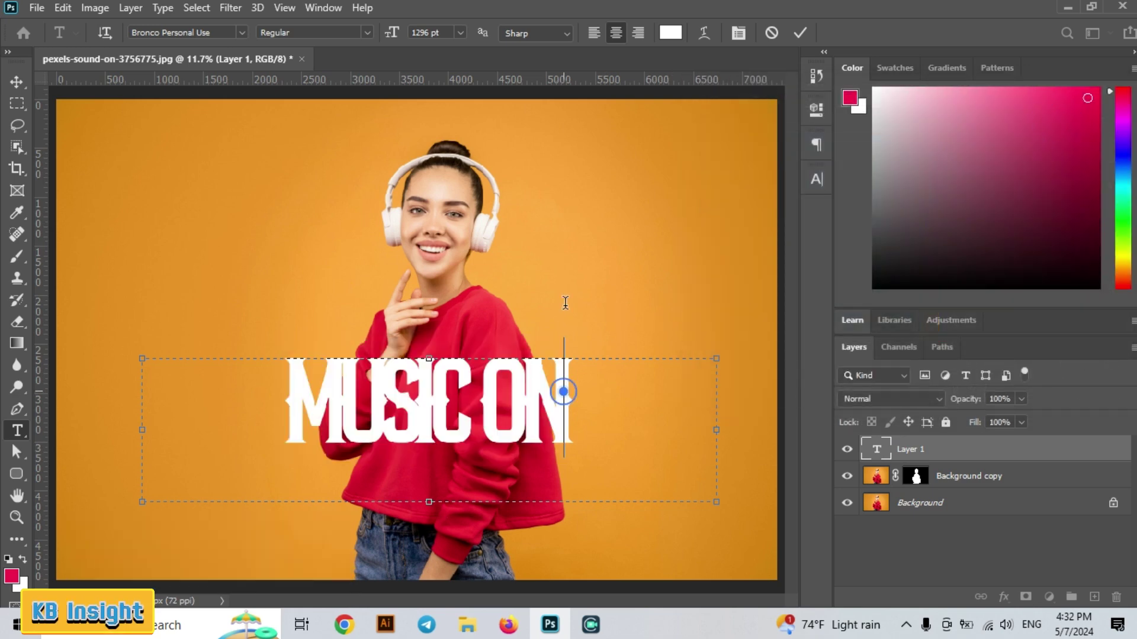
left_click_drag(563, 309, 560, 317)
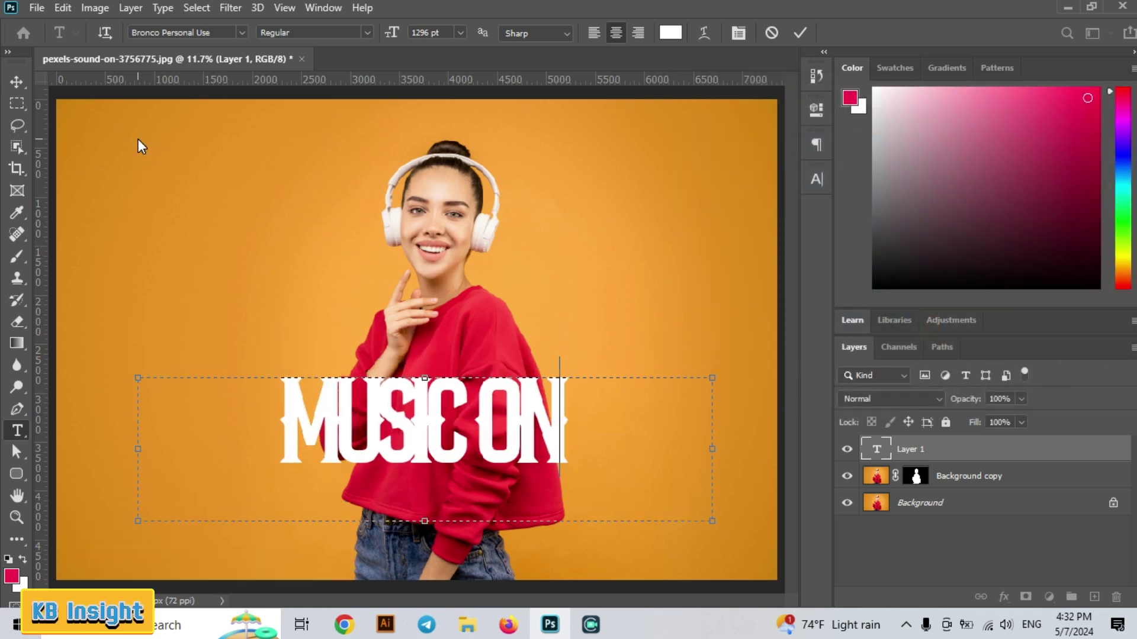
key("ctrl+Return")
key("v")
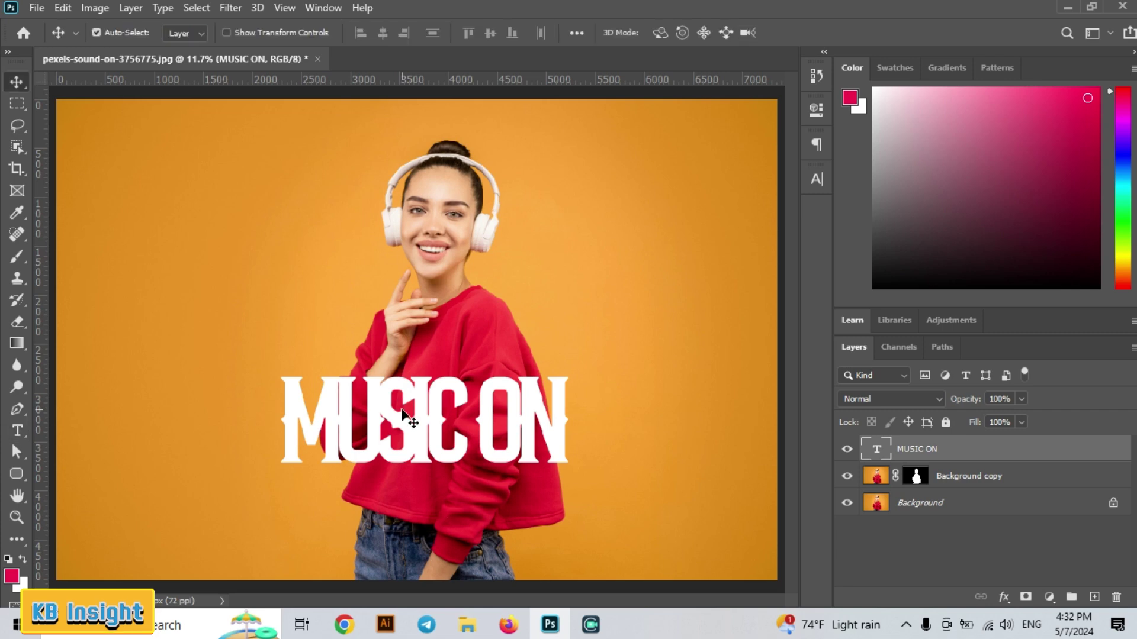
double_click(388, 393)
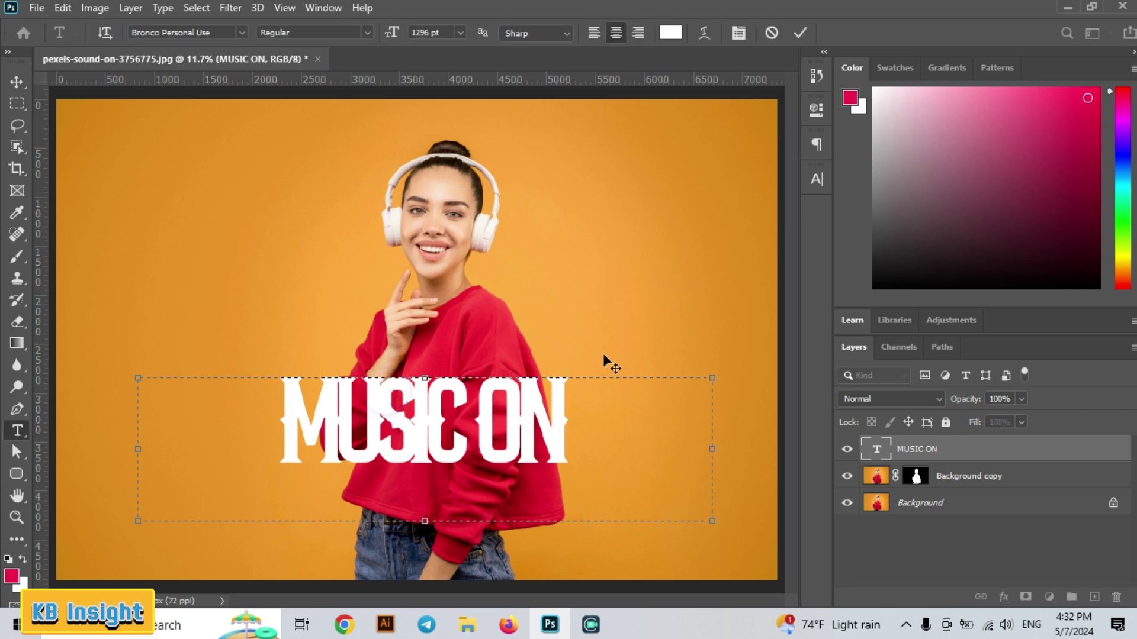
key("ctrl+a")
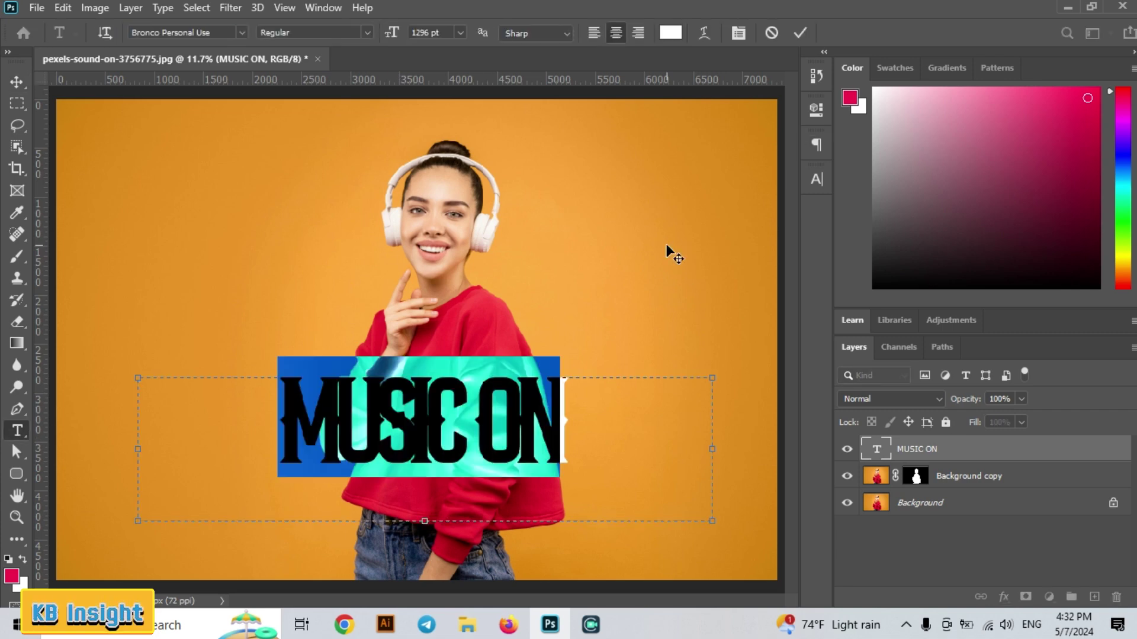
mouse_move(830, 177)
left_mouse_down()
mouse_move(816, 179)
mouse_move(826, 179)
left_mouse_up()
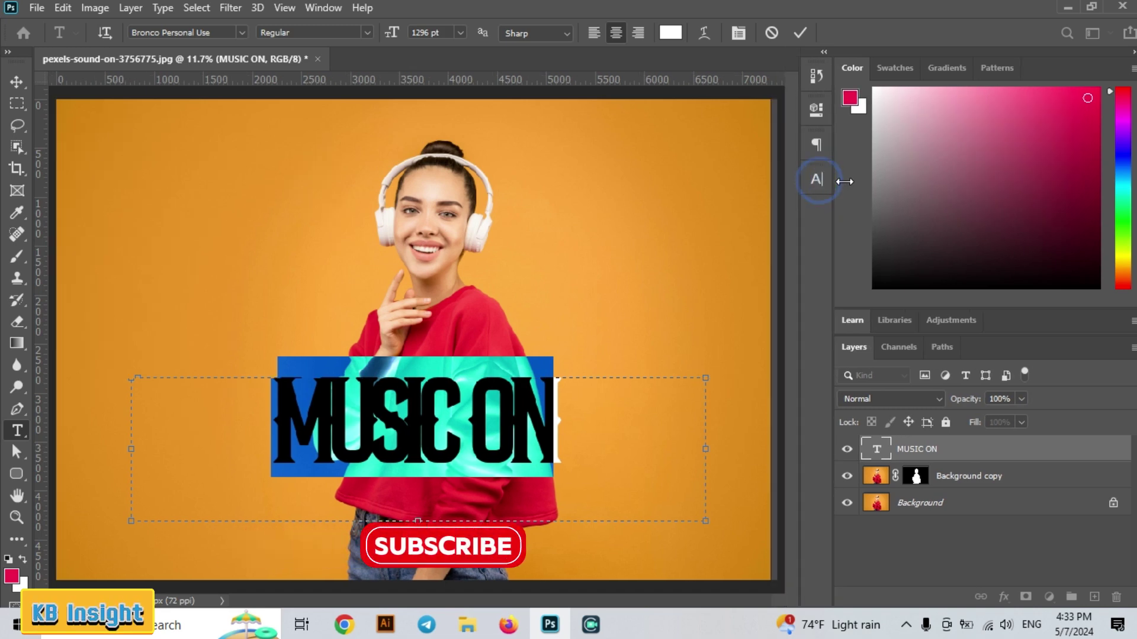
Step: Change the MUSIC ON tracking from -90 to -10 in the Character panel
left_click(825, 179)
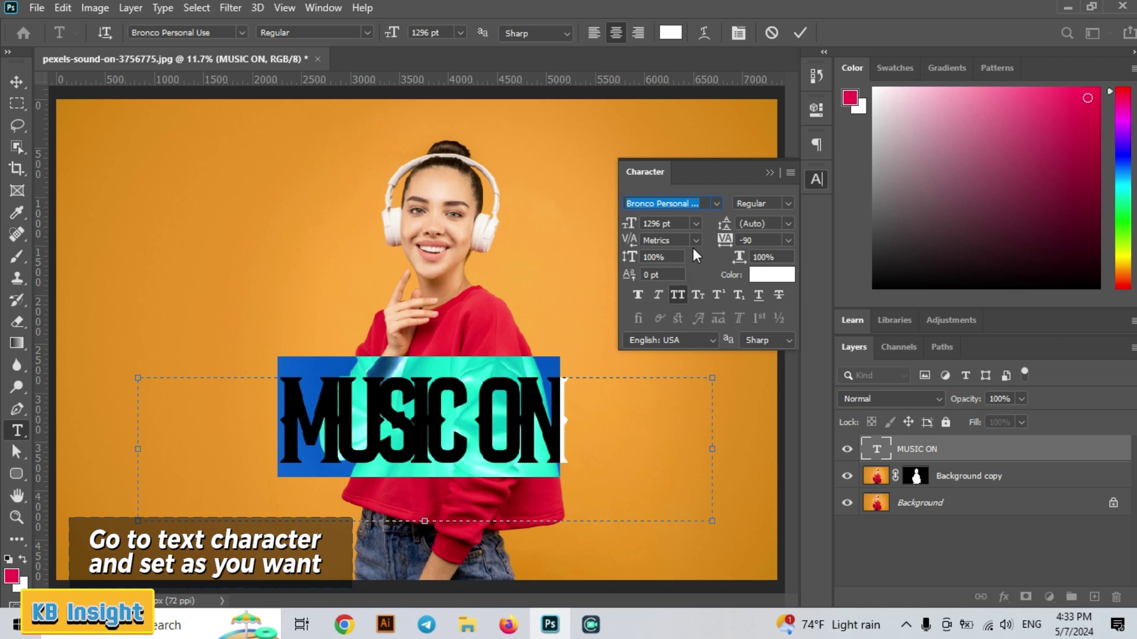
left_click(788, 240)
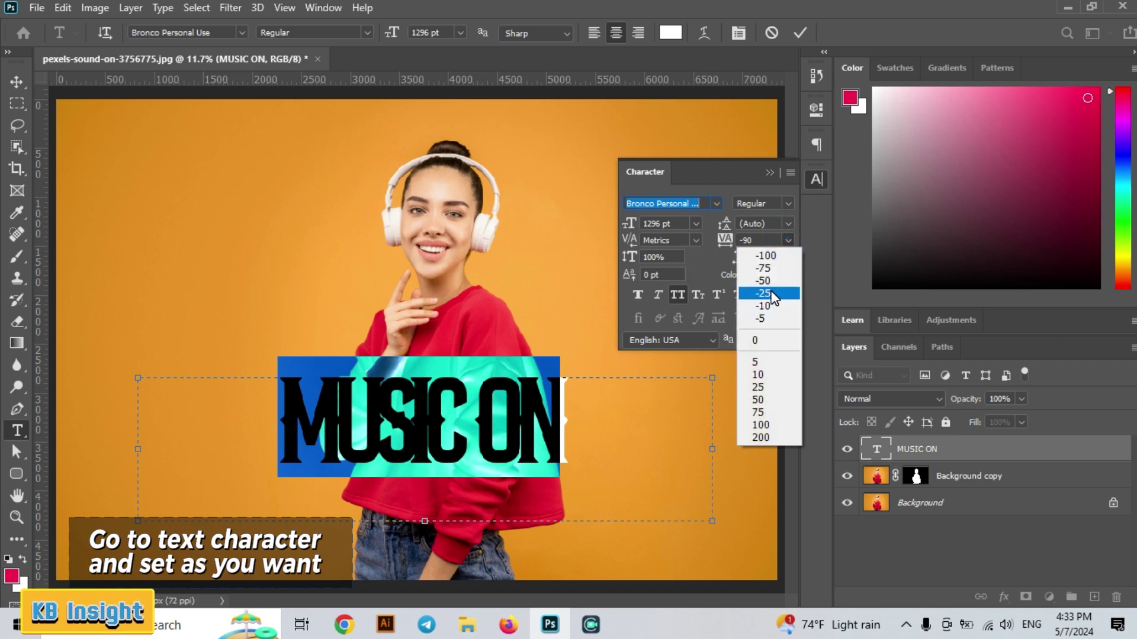
left_click(770, 282)
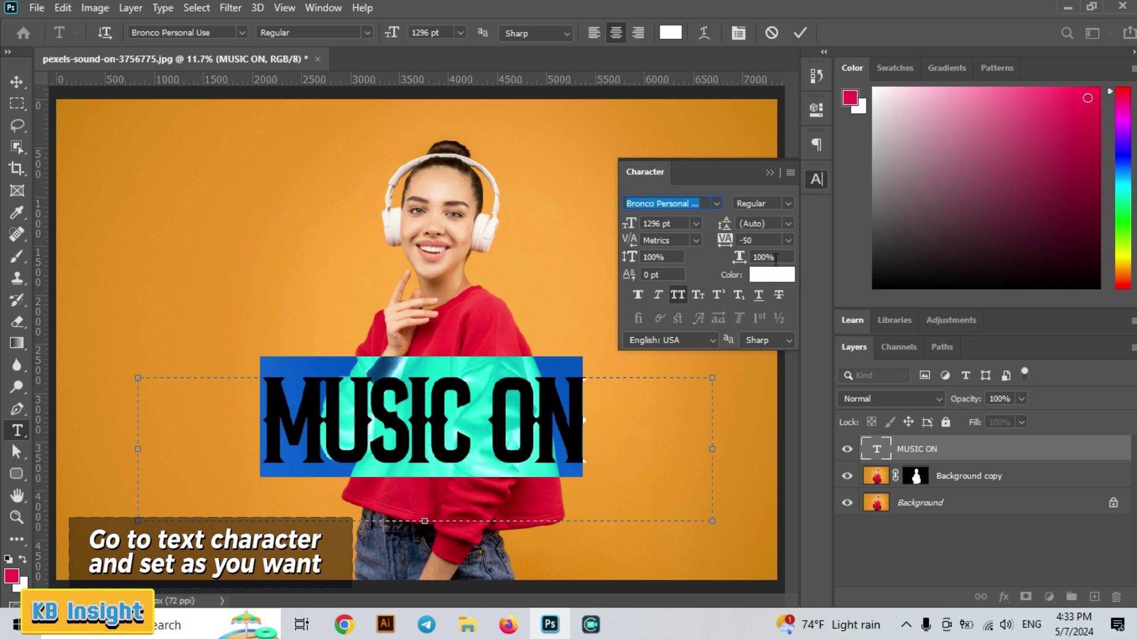
left_click(787, 240)
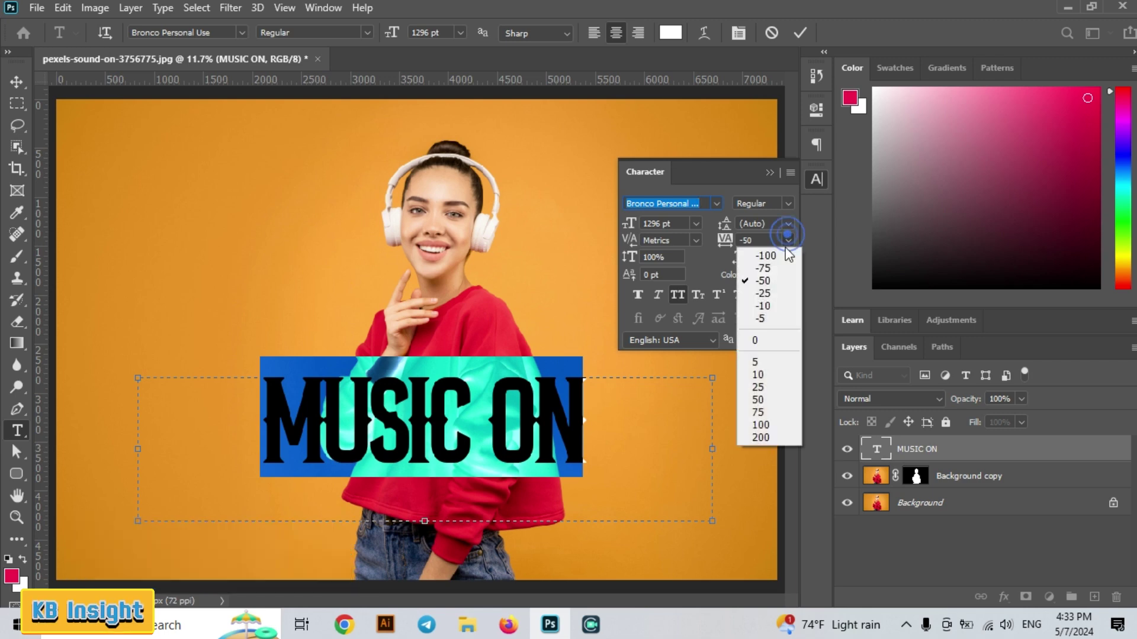
left_click(767, 305)
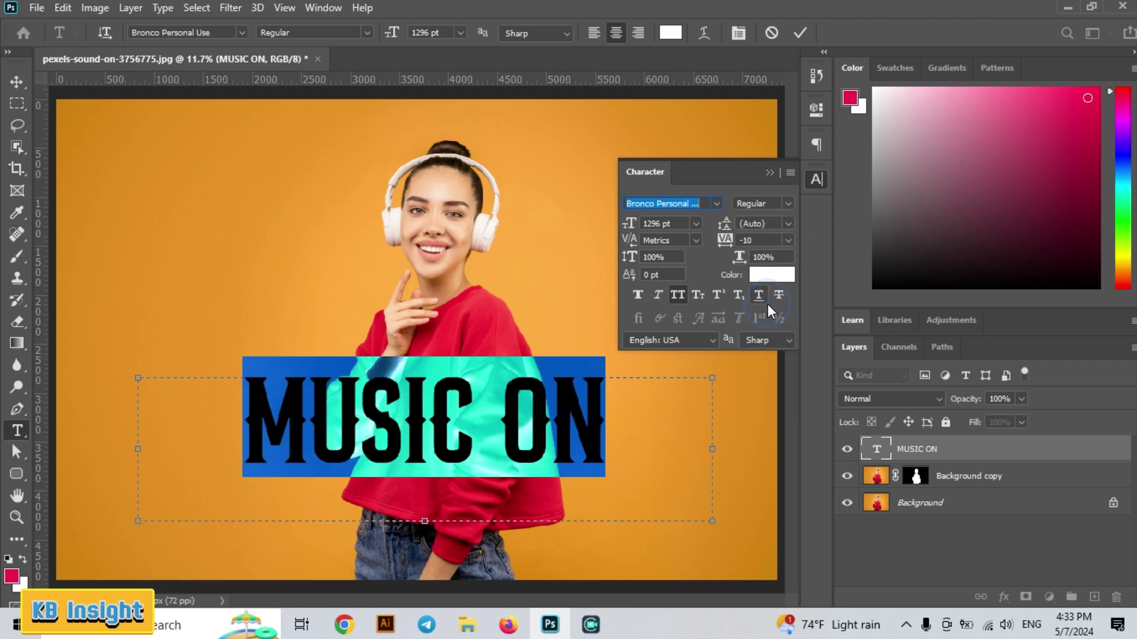
left_click(814, 178)
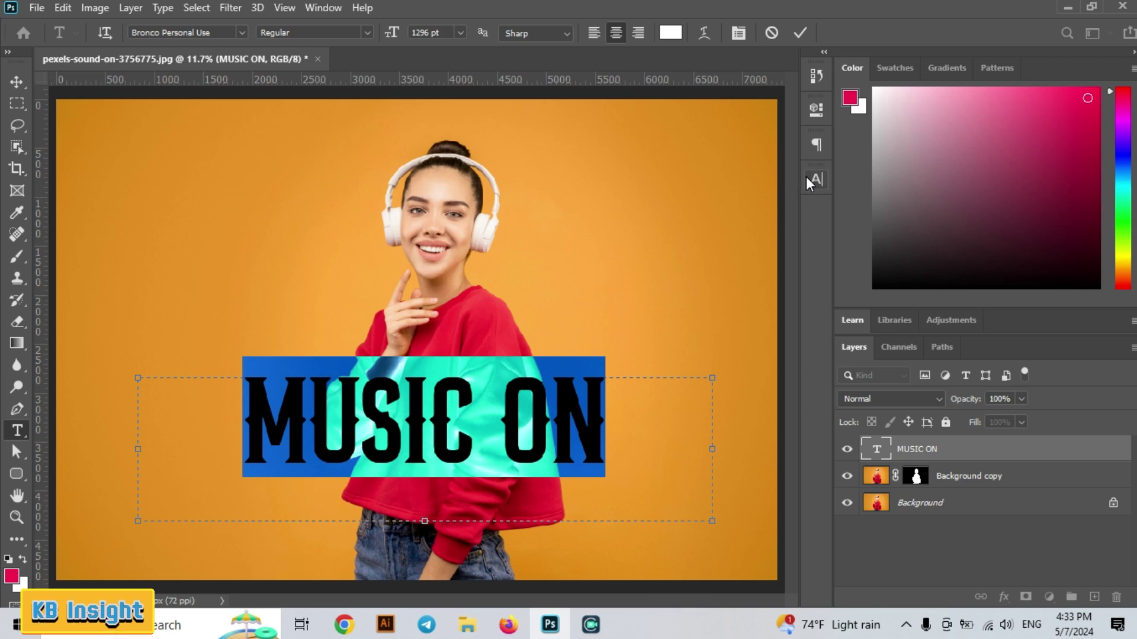
left_click(802, 177)
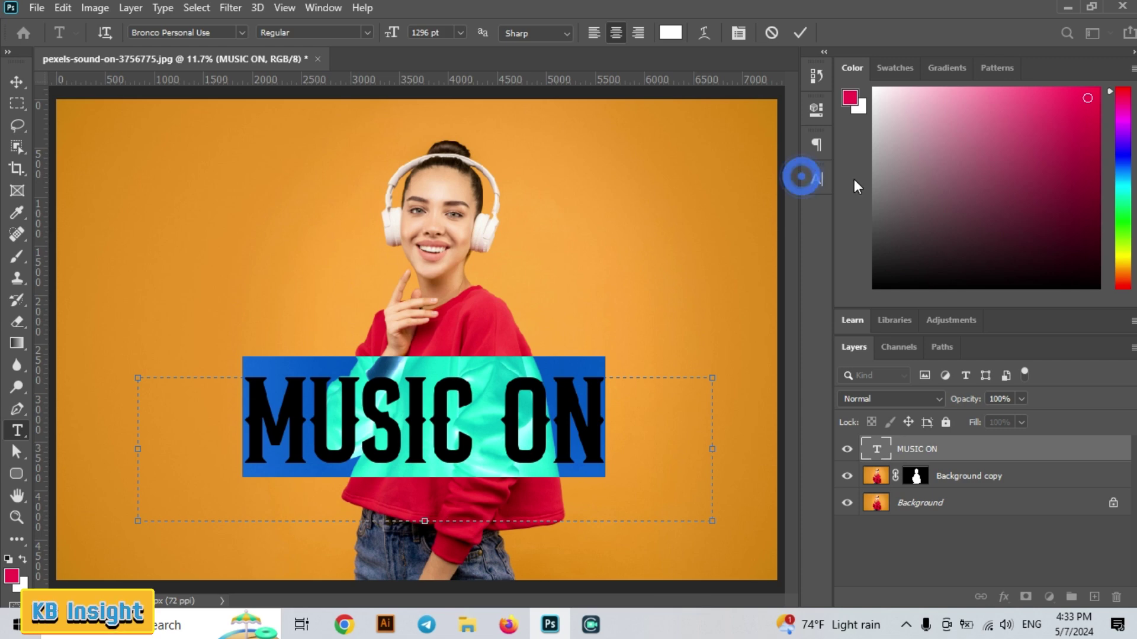
Step: Nudge the text box up-left, trim its bottom, and commit the text
left_click(619, 420)
left_click_drag(595, 311, 589, 305)
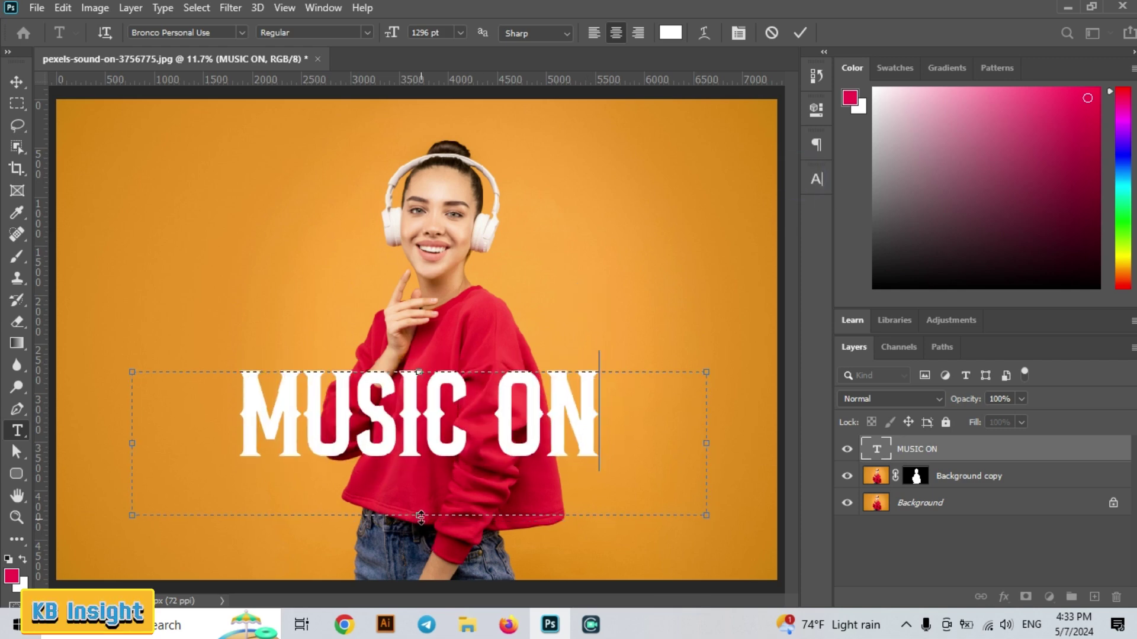
left_click_drag(420, 516, 420, 498)
left_click(149, 158)
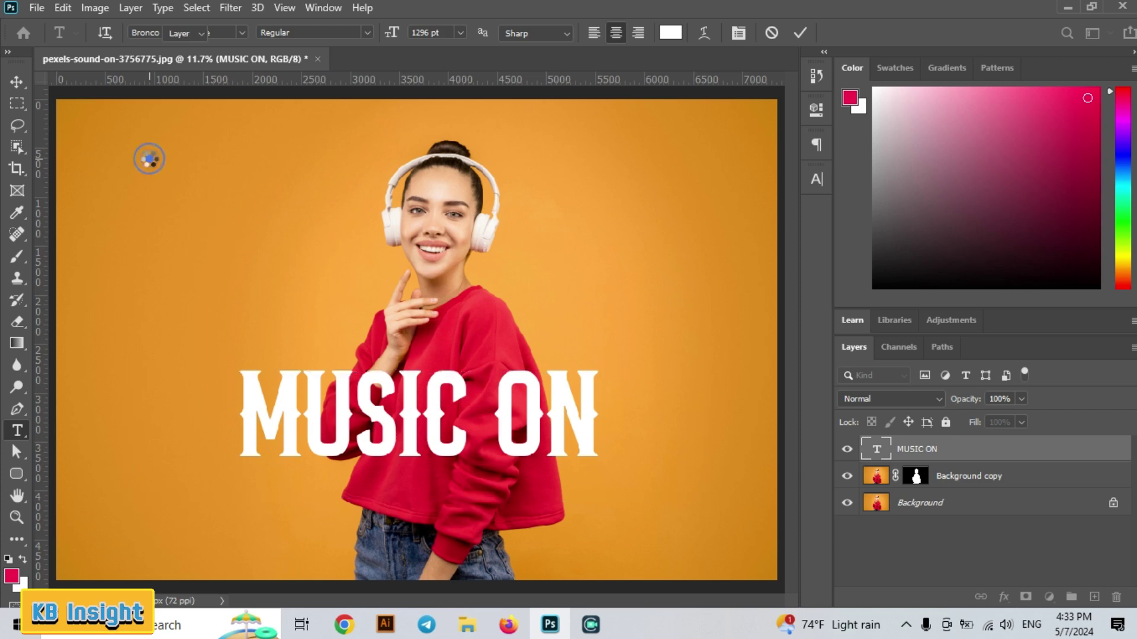
Step: Scale the MUSIC ON layer up to about 107% and shift it slightly left
key("v")
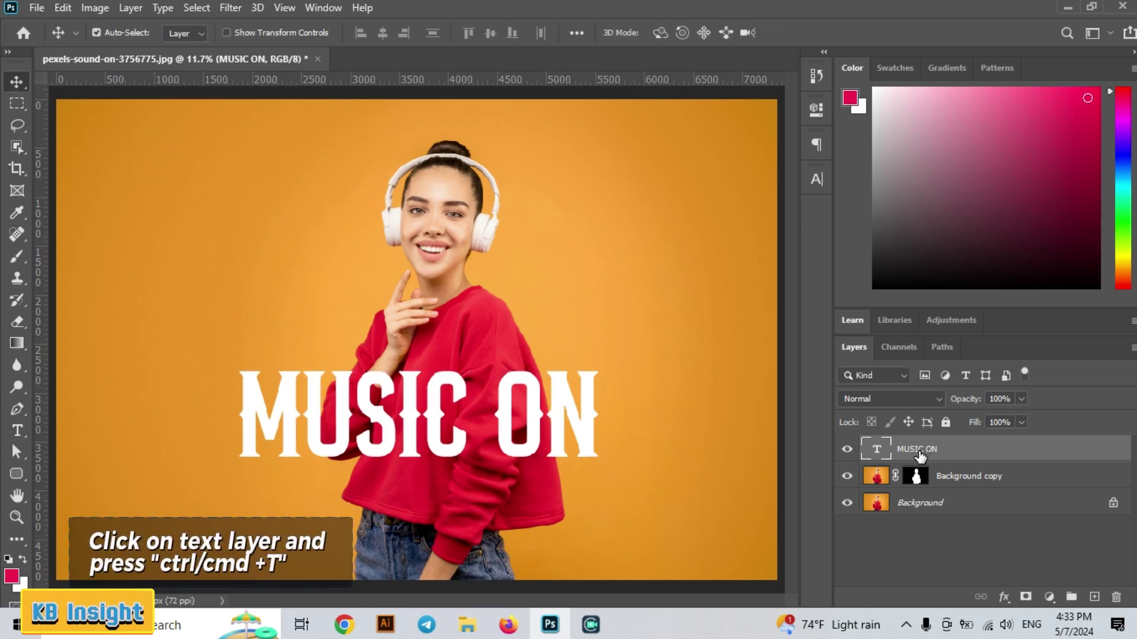
left_click(920, 452)
key("ctrl+t")
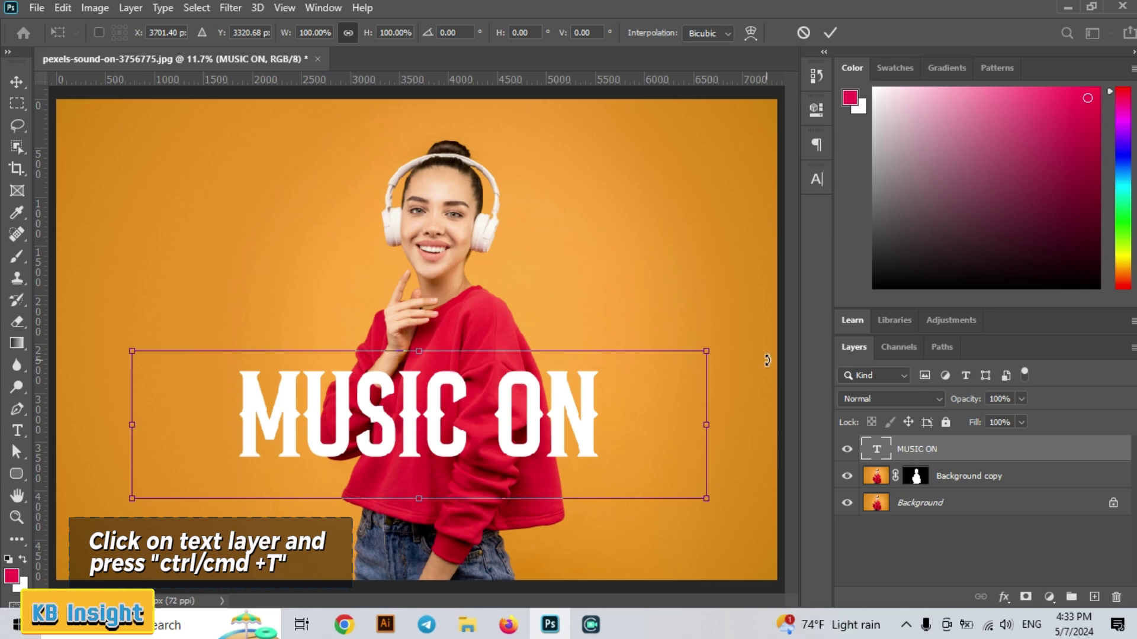
left_click_drag(706, 347, 737, 312)
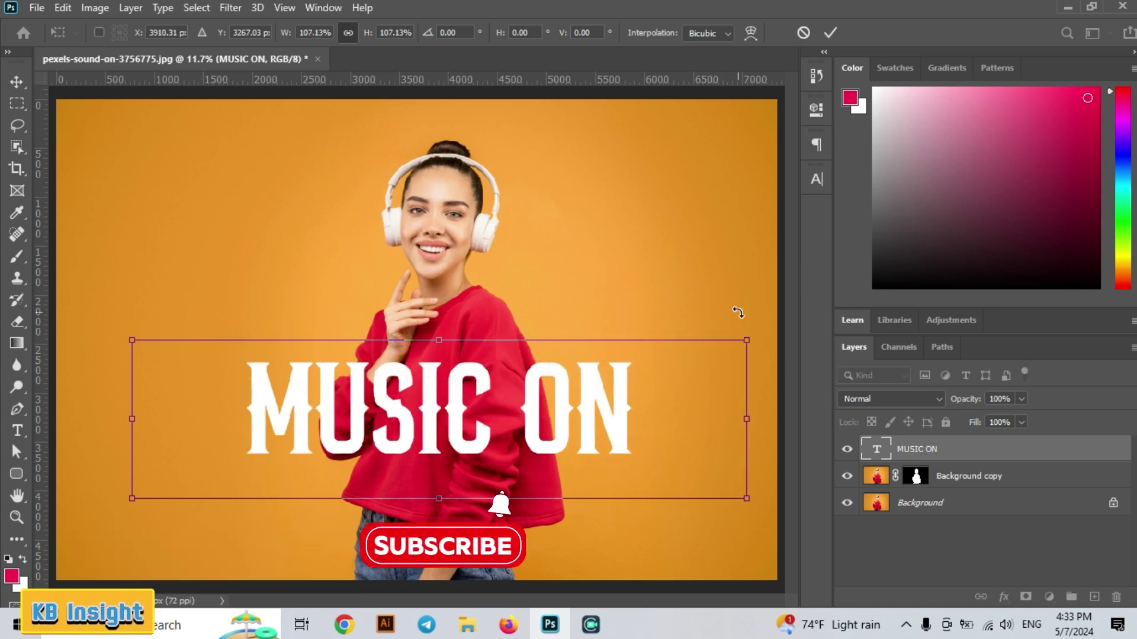
key("Return")
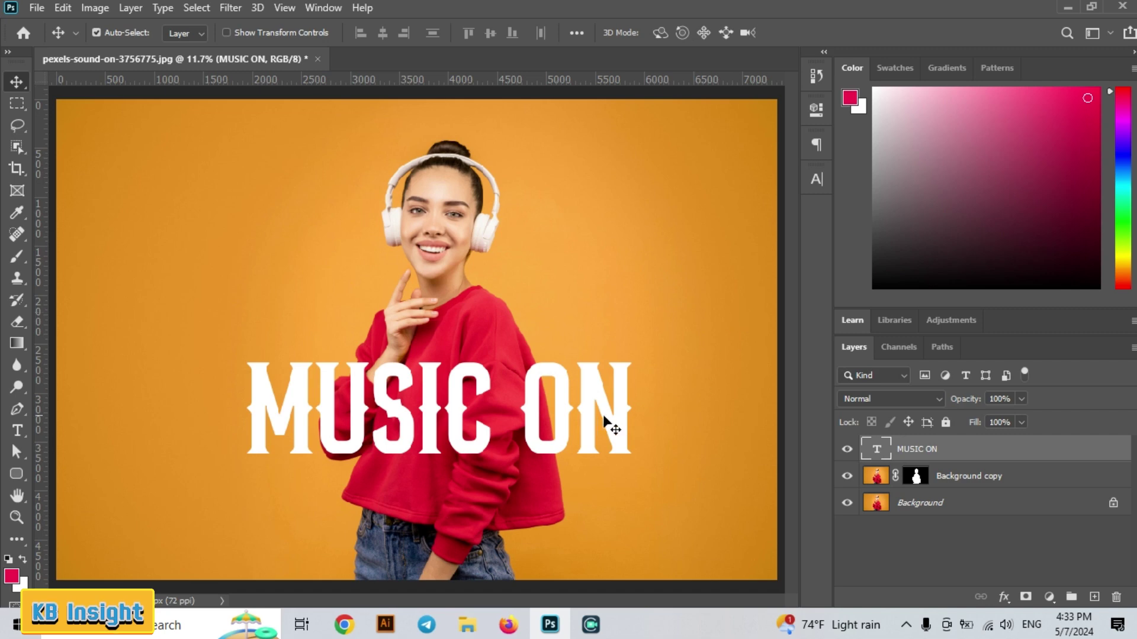
left_click_drag(596, 395, 585, 395)
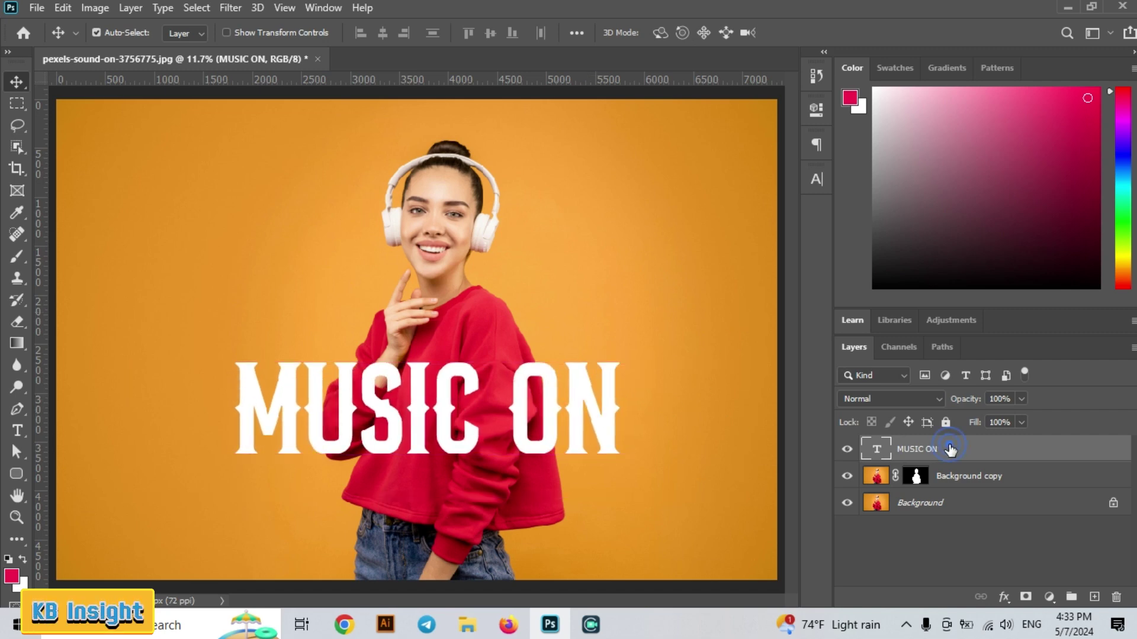
Step: Duplicate MUSIC ON, place the copy below Background copy, and reselect the top MUSIC ON layer
left_click_drag(950, 450, 1096, 602)
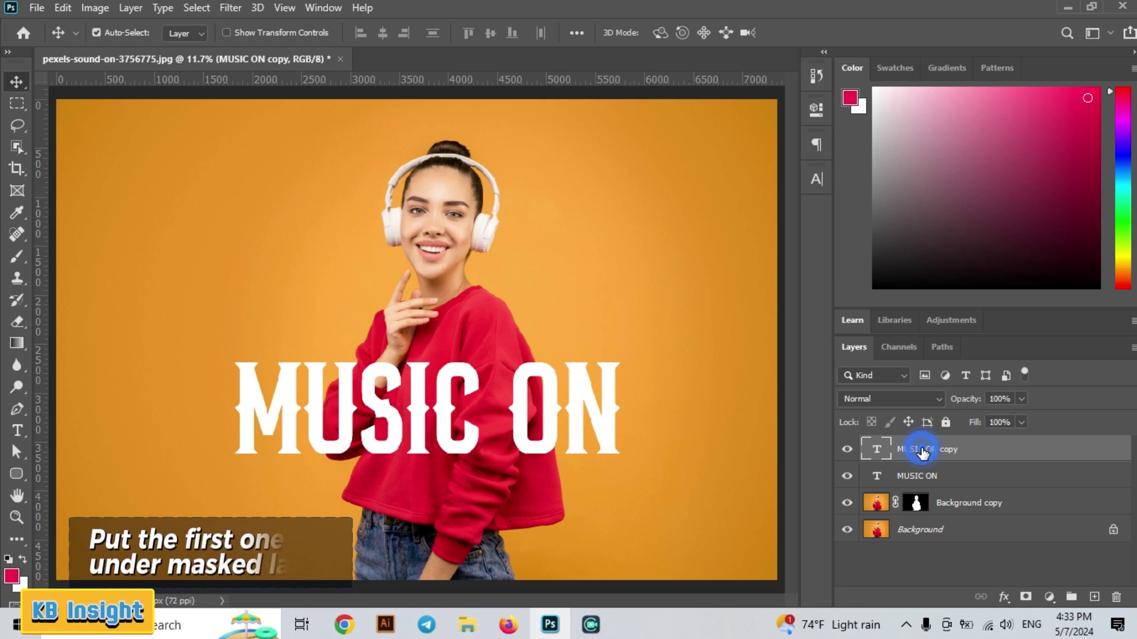
left_click_drag(923, 453, 922, 514)
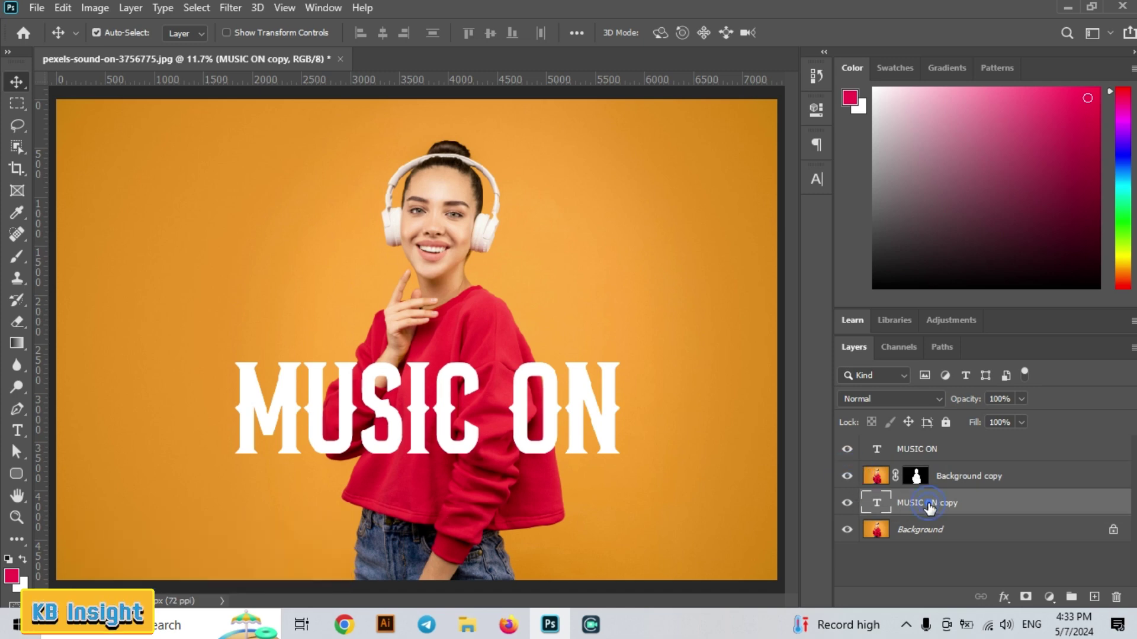
left_click(933, 452)
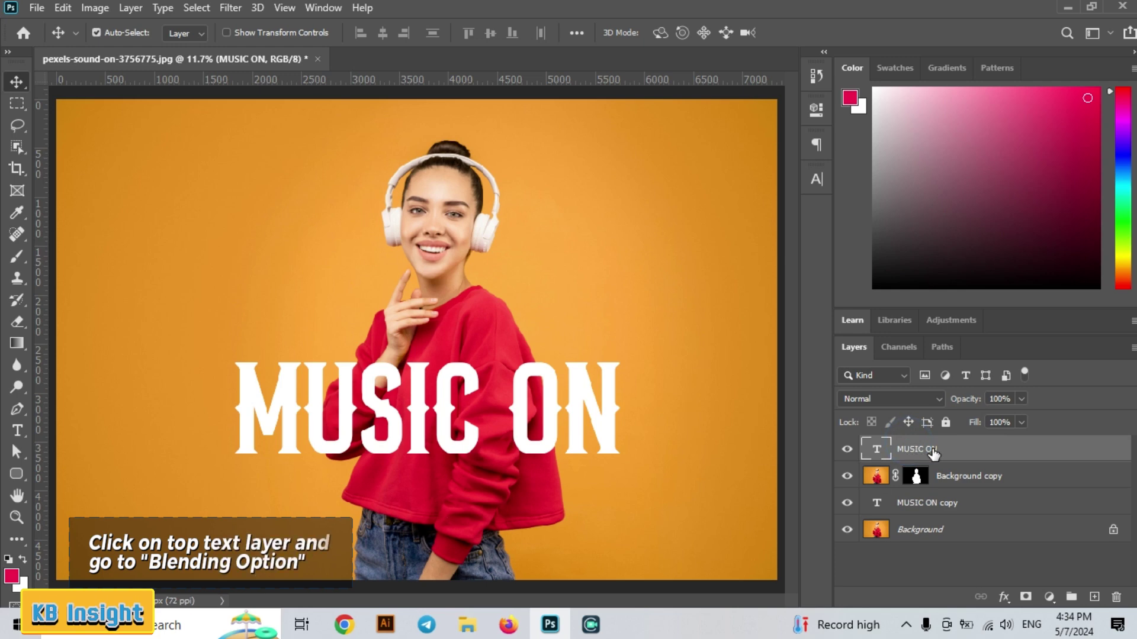
Step: Set the top MUSIC ON layer's Fill Opacity to 0% in Blending Options
left_click(1004, 598)
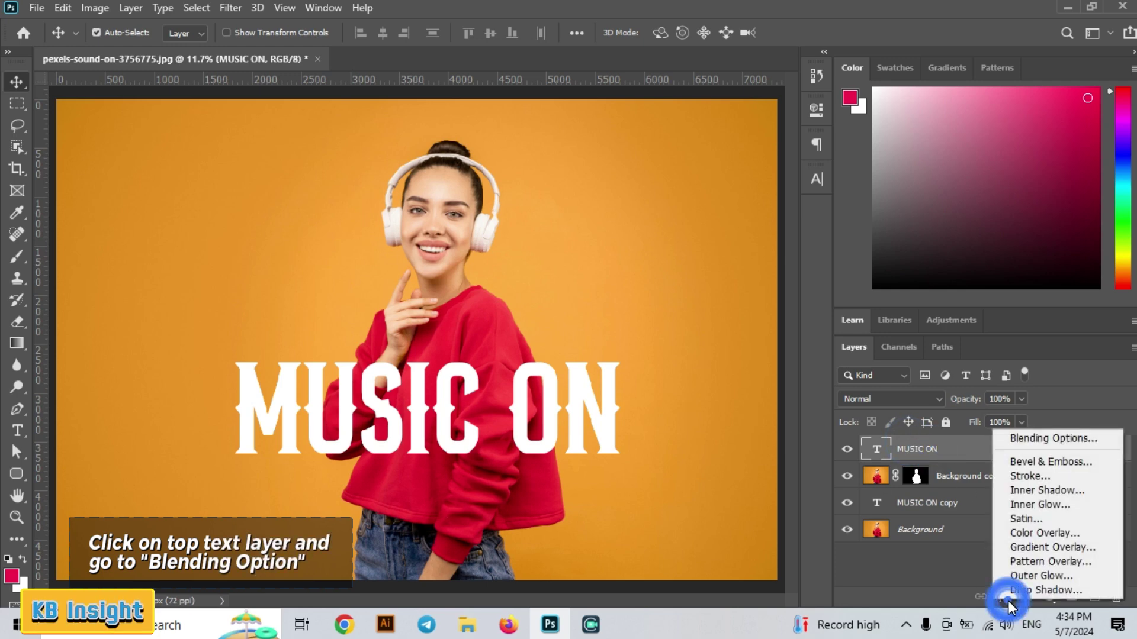
left_click(1032, 438)
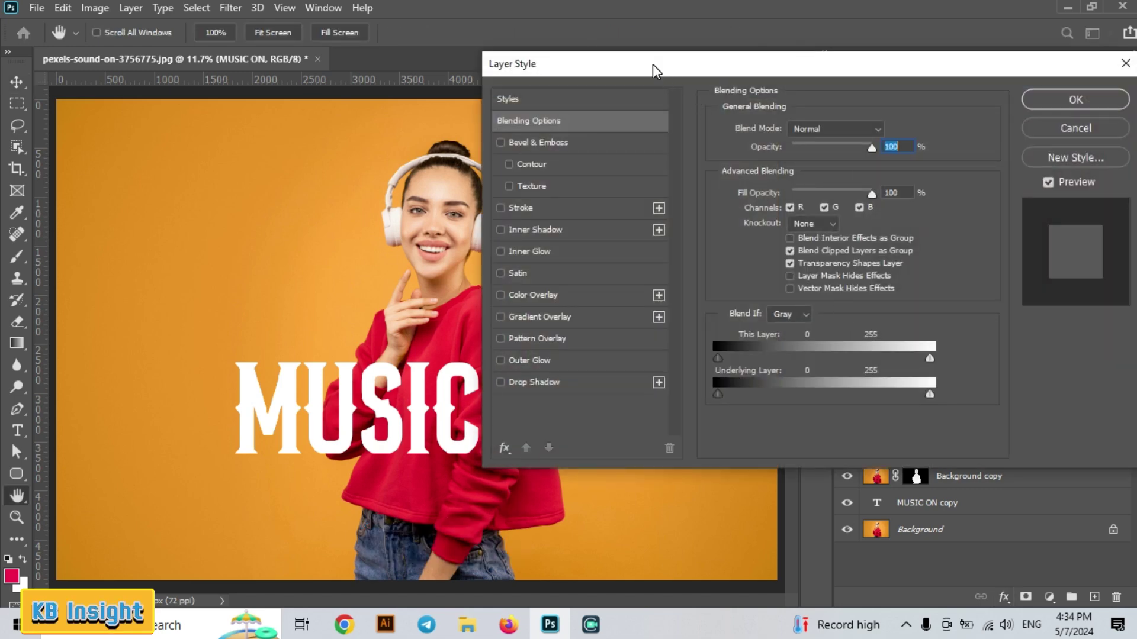
left_click_drag(652, 64, 600, 43)
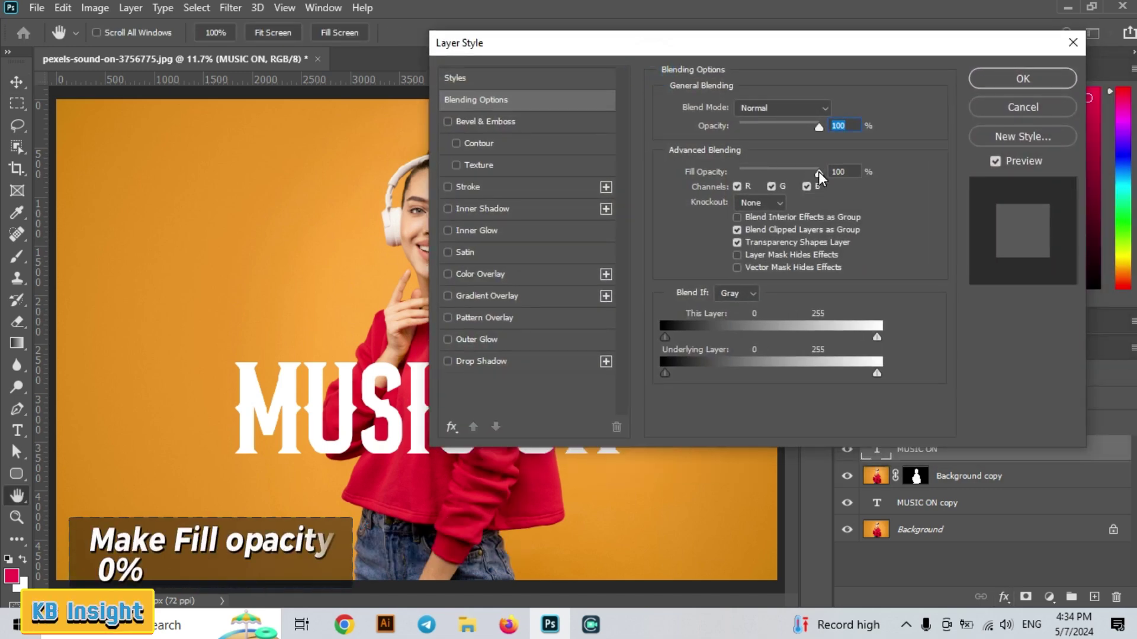
left_click_drag(818, 173, 699, 172)
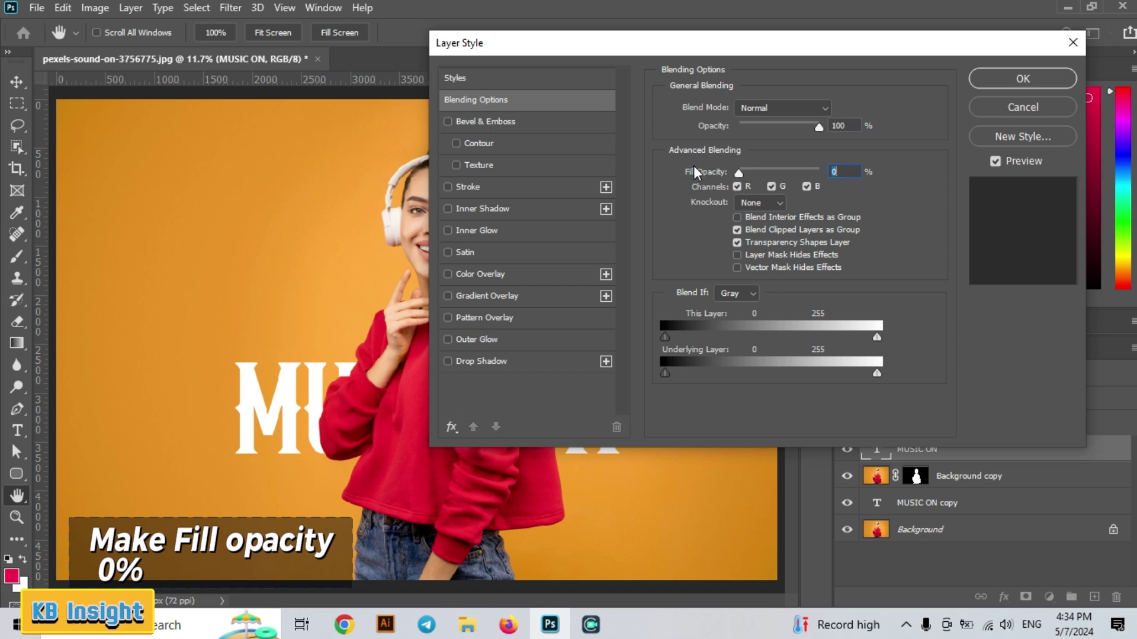
left_click_drag(635, 45, 704, 35)
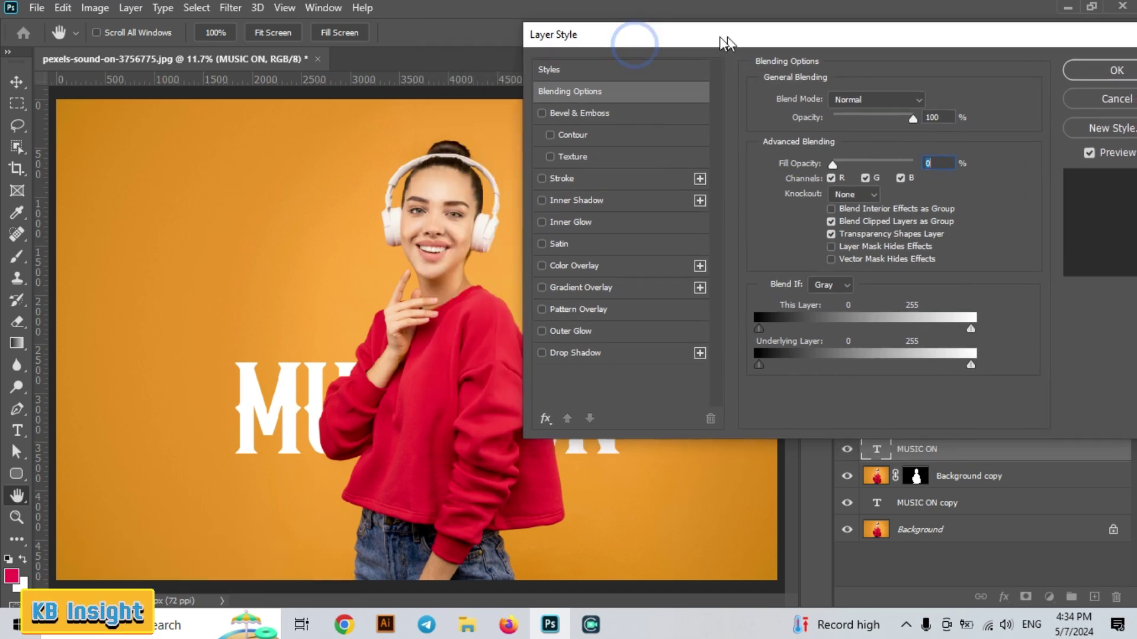
Step: Add a Stroke effect coloured dark teal #031c22 to MUSIC ON
left_click(551, 177)
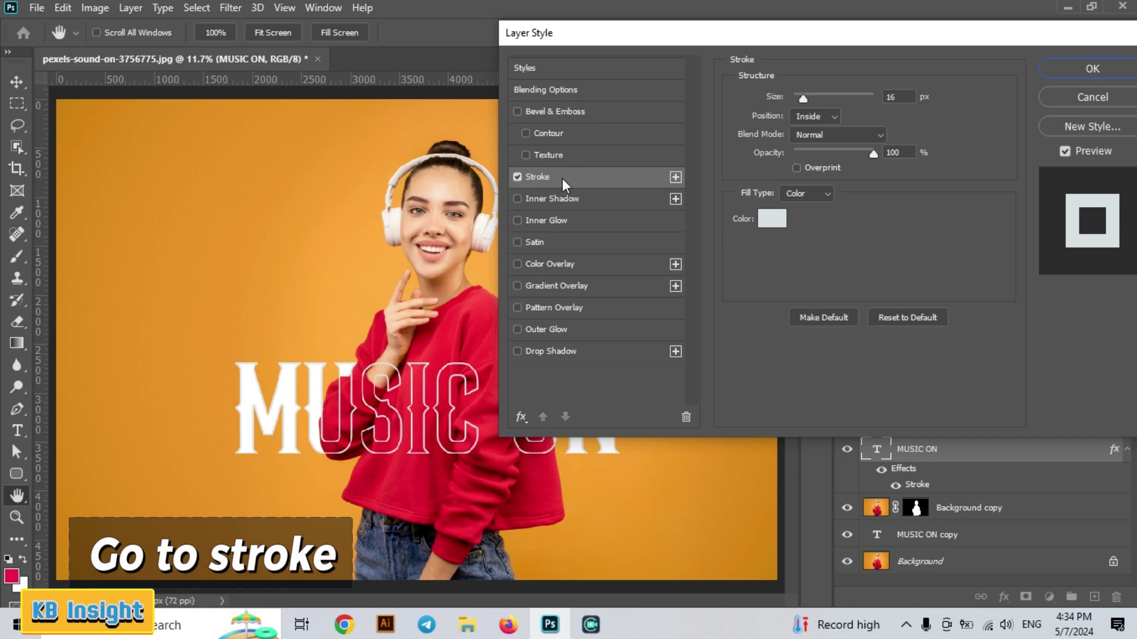
left_click(773, 216)
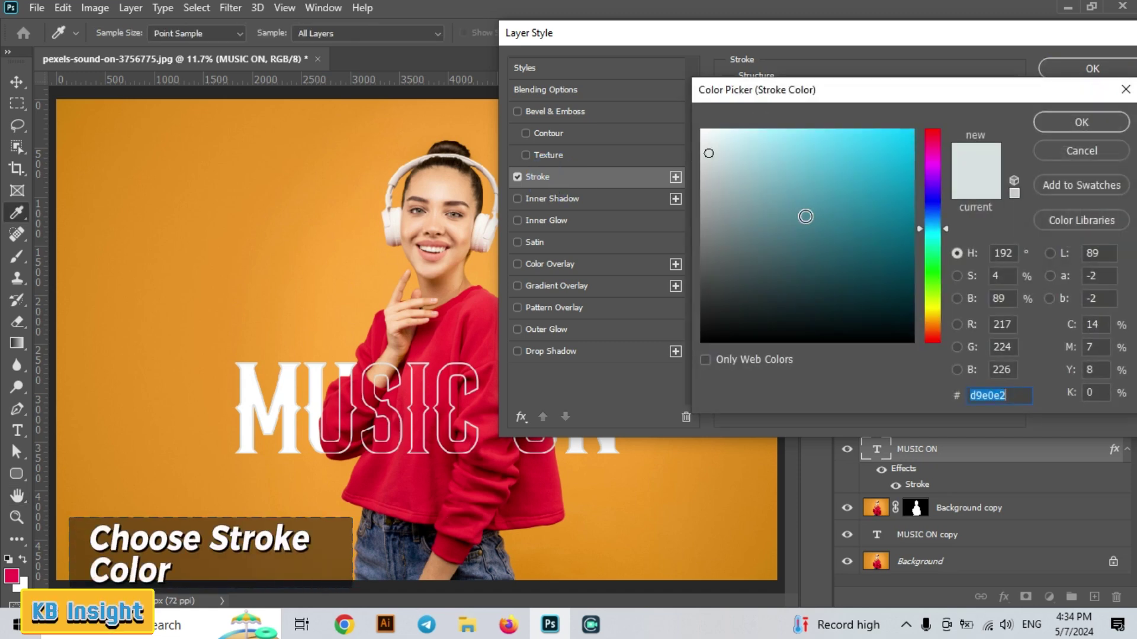
mouse_move(805, 217)
left_mouse_down()
mouse_move(893, 292)
mouse_move(898, 237)
mouse_move(912, 254)
mouse_move(891, 254)
mouse_move(894, 281)
mouse_move(784, 203)
mouse_move(901, 330)
mouse_move(915, 276)
mouse_move(894, 314)
left_mouse_up()
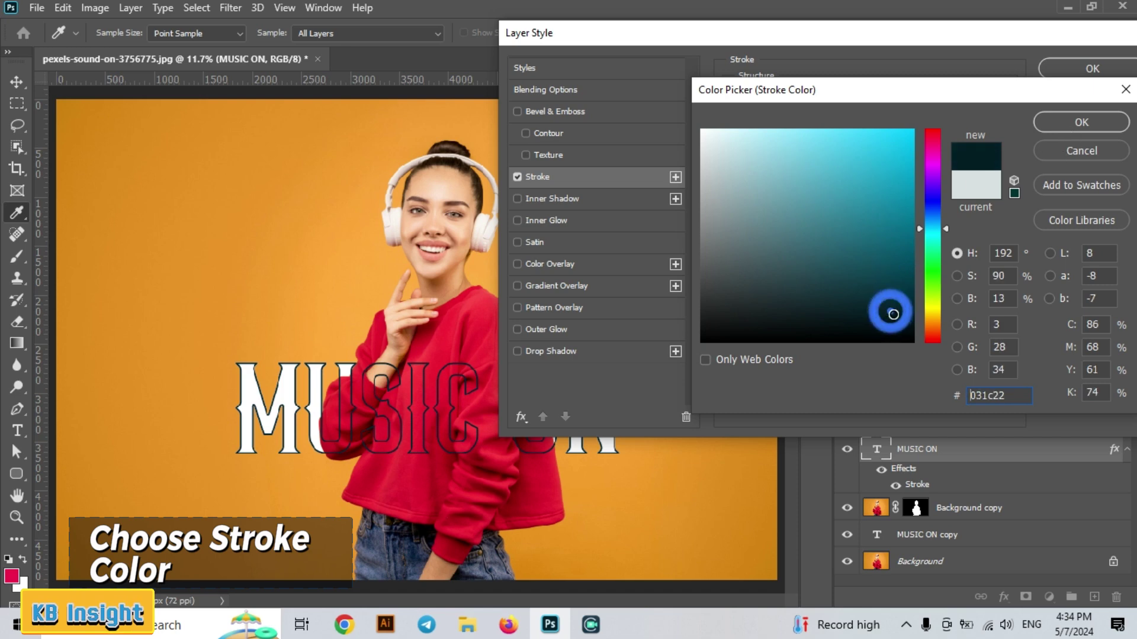
left_click(1071, 117)
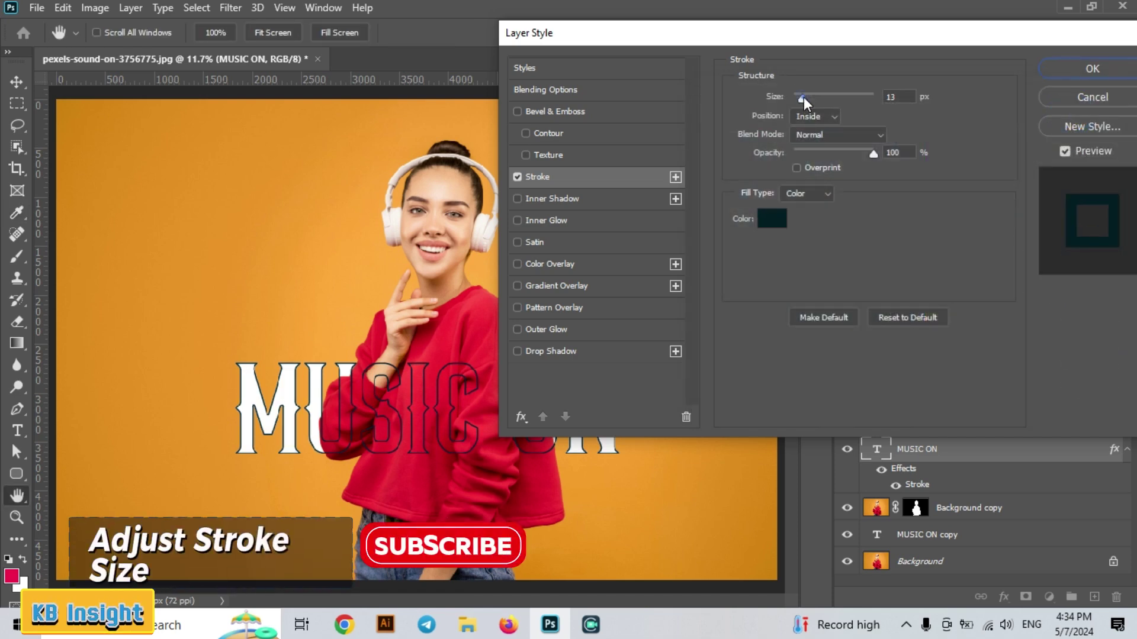
Step: Set the stroke to Normal blend, Center position, 100% opacity and about 38 px
left_click_drag(805, 97, 806, 97)
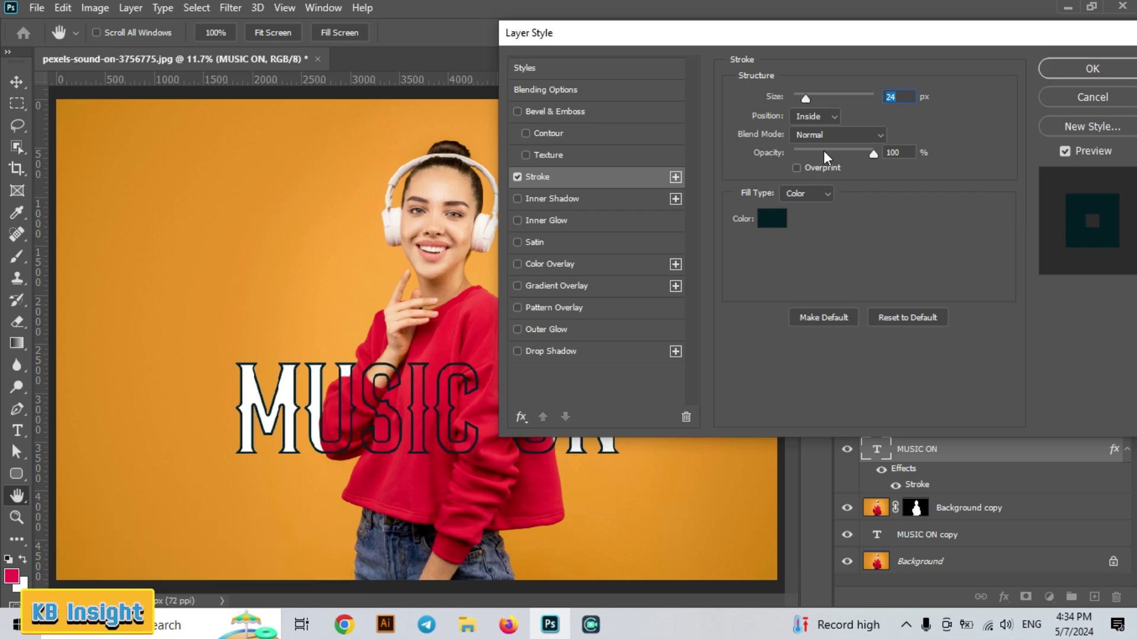
left_click(819, 134)
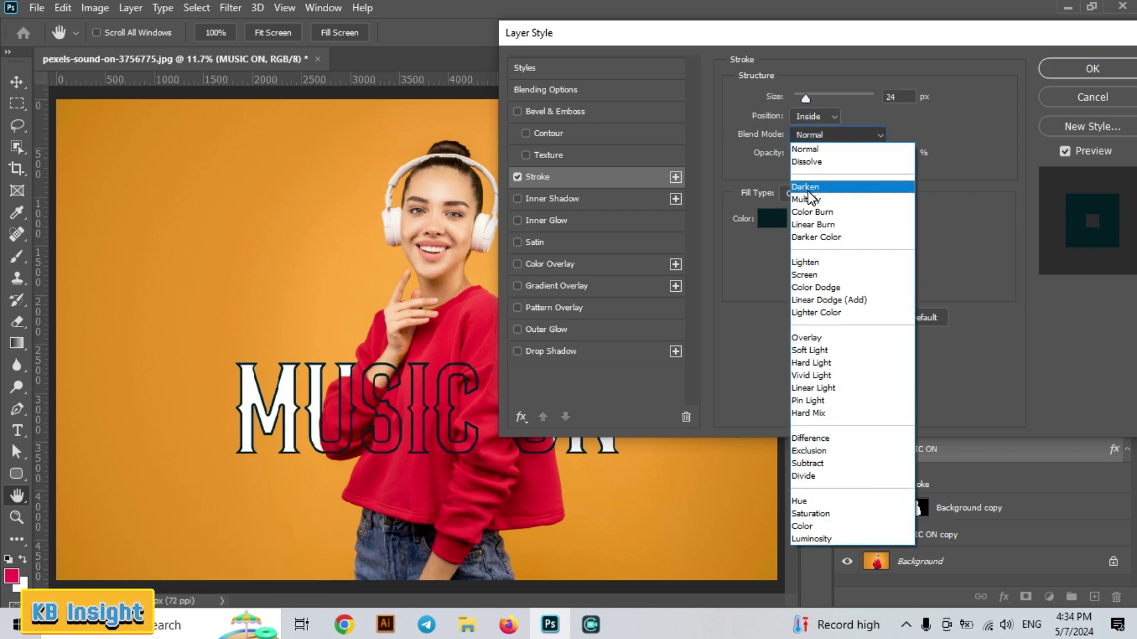
left_click(816, 138)
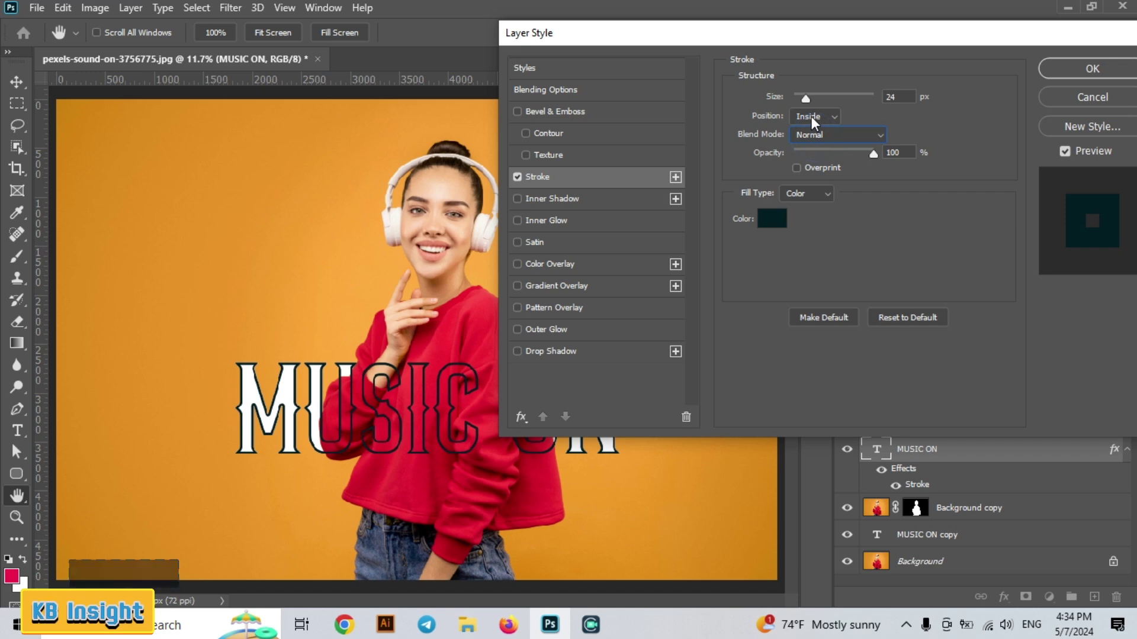
left_click(812, 117)
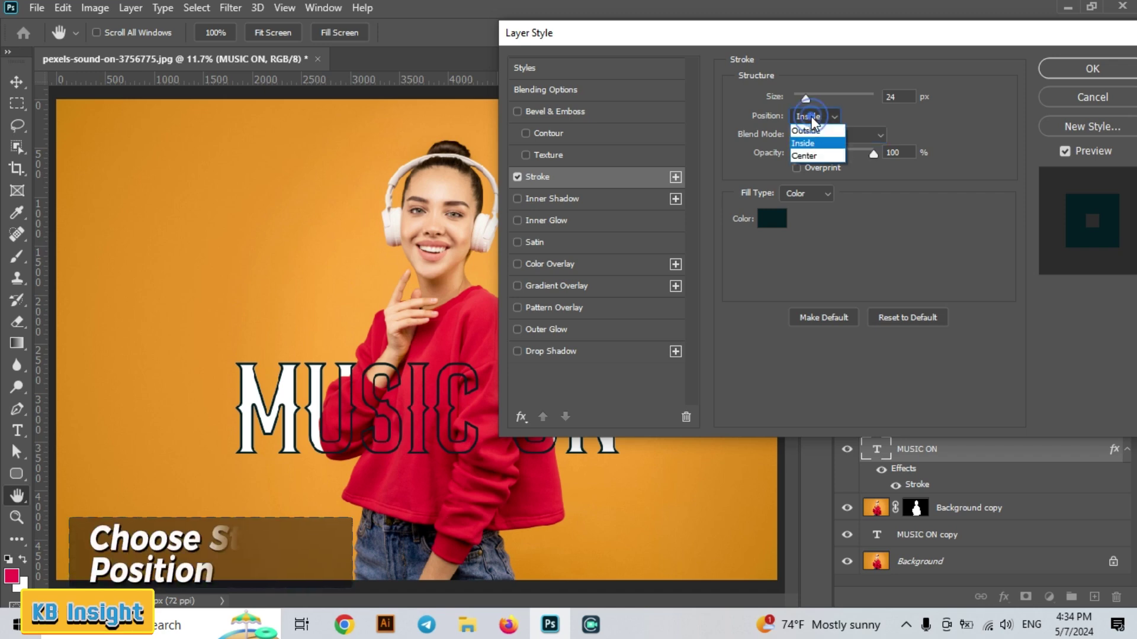
left_click(812, 155)
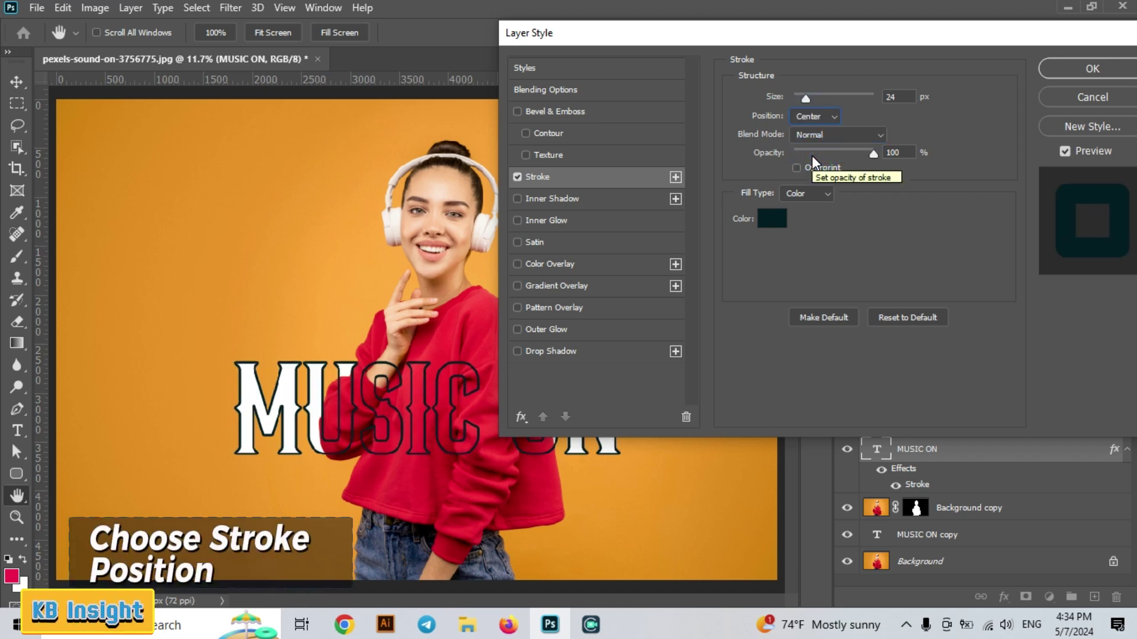
left_click(804, 191)
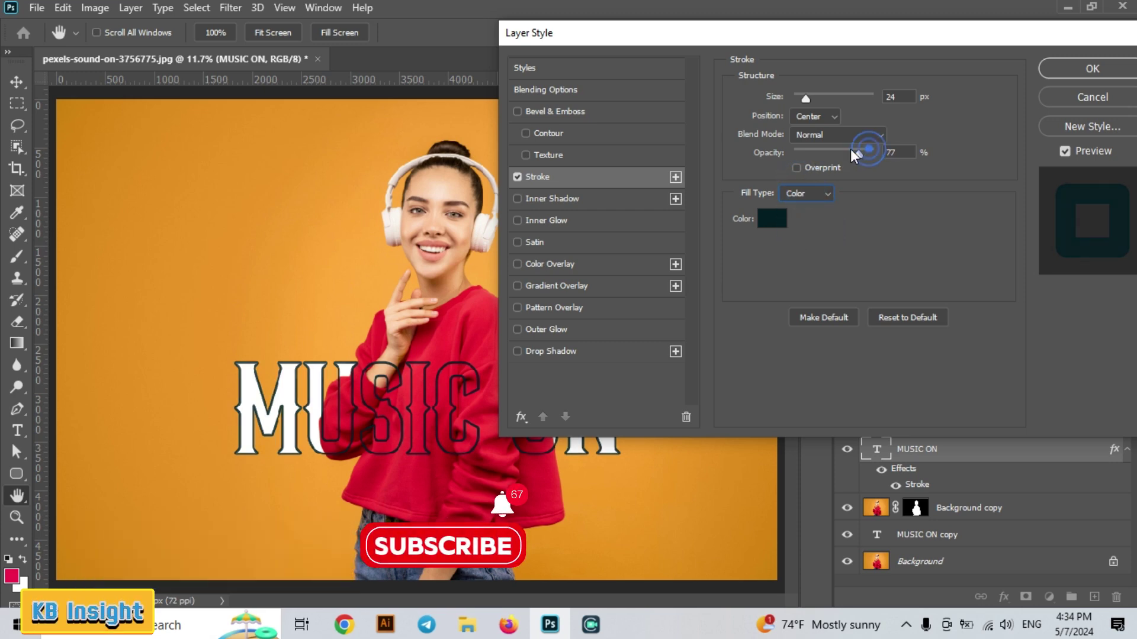
left_click_drag(855, 155, 889, 157)
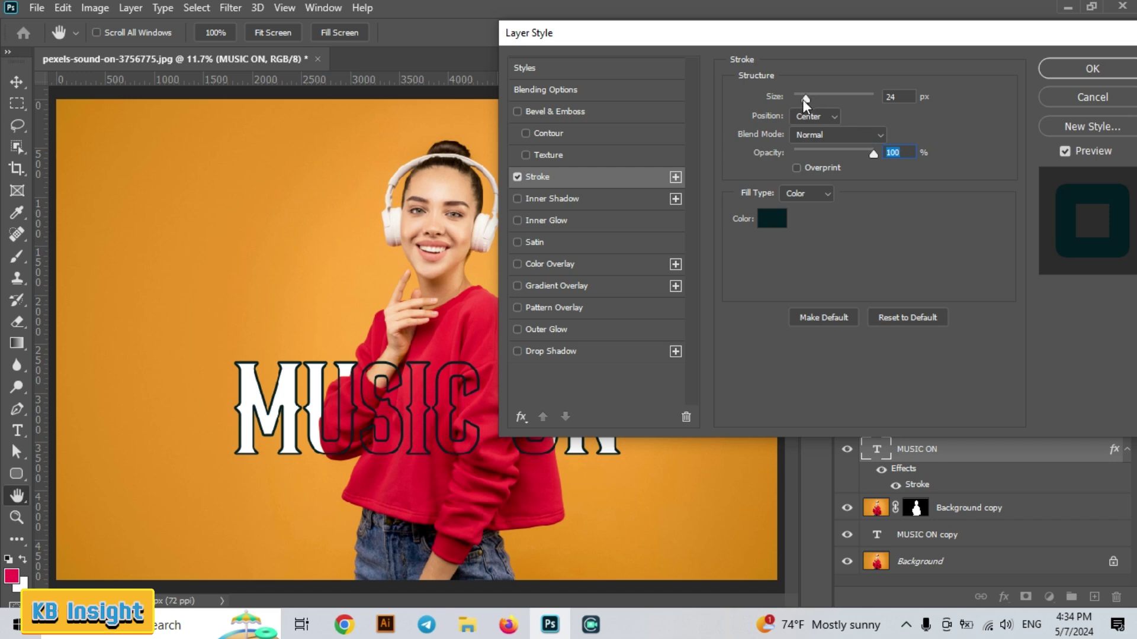
left_click_drag(804, 99, 812, 100)
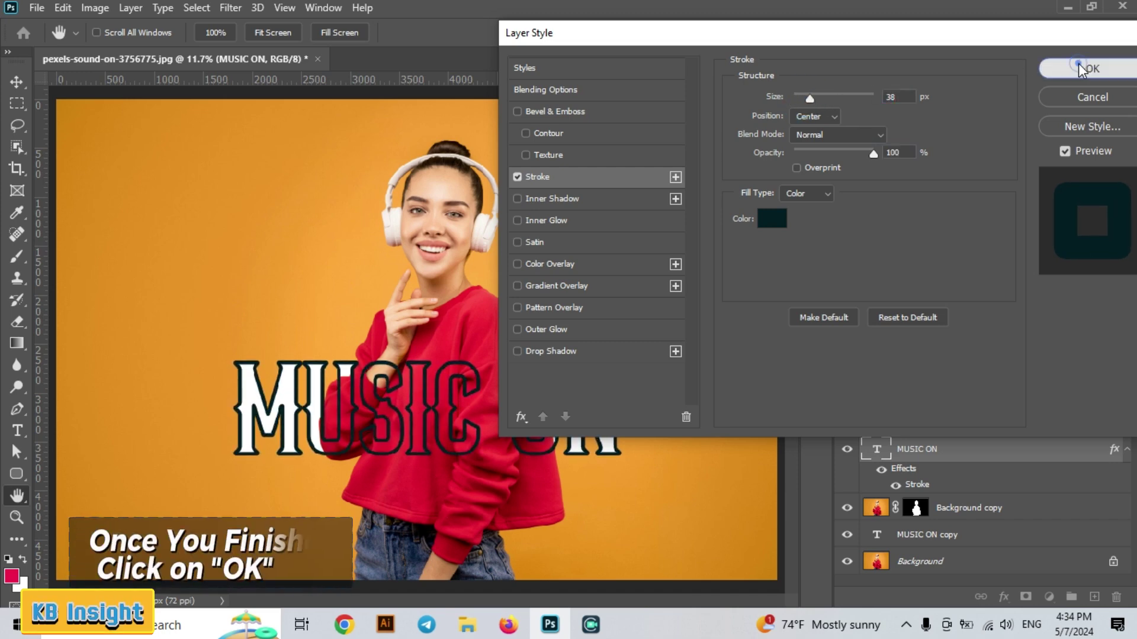
left_click(1092, 69)
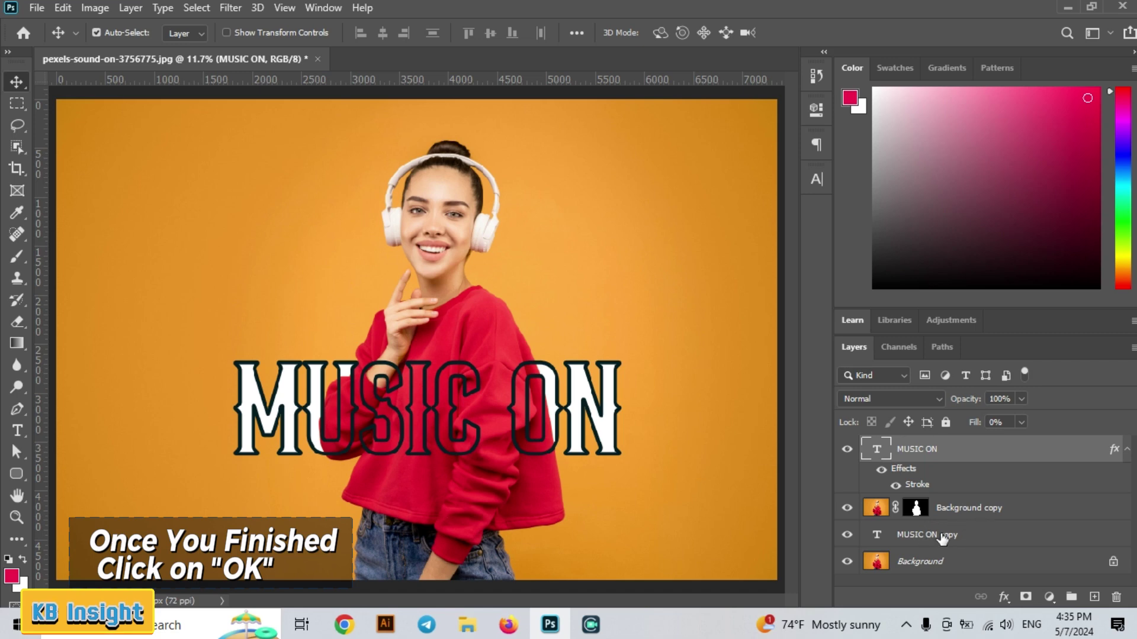
Step: Give the MUSIC ON copy layer a teal #28859d Color Overlay via Blending Options
left_click(951, 535)
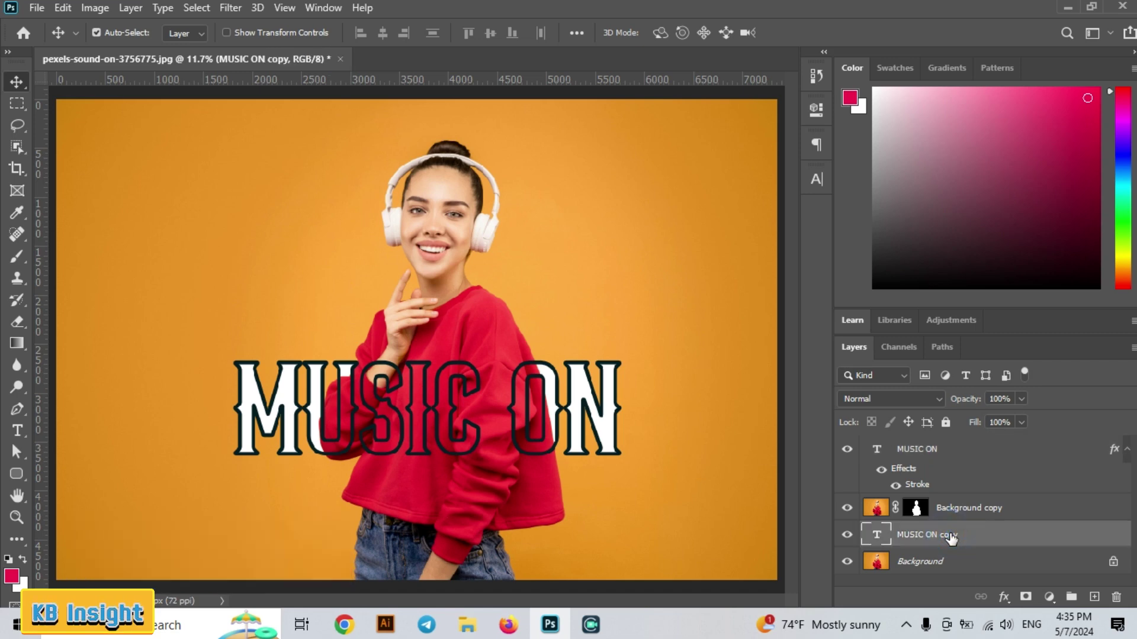
left_click(1004, 598)
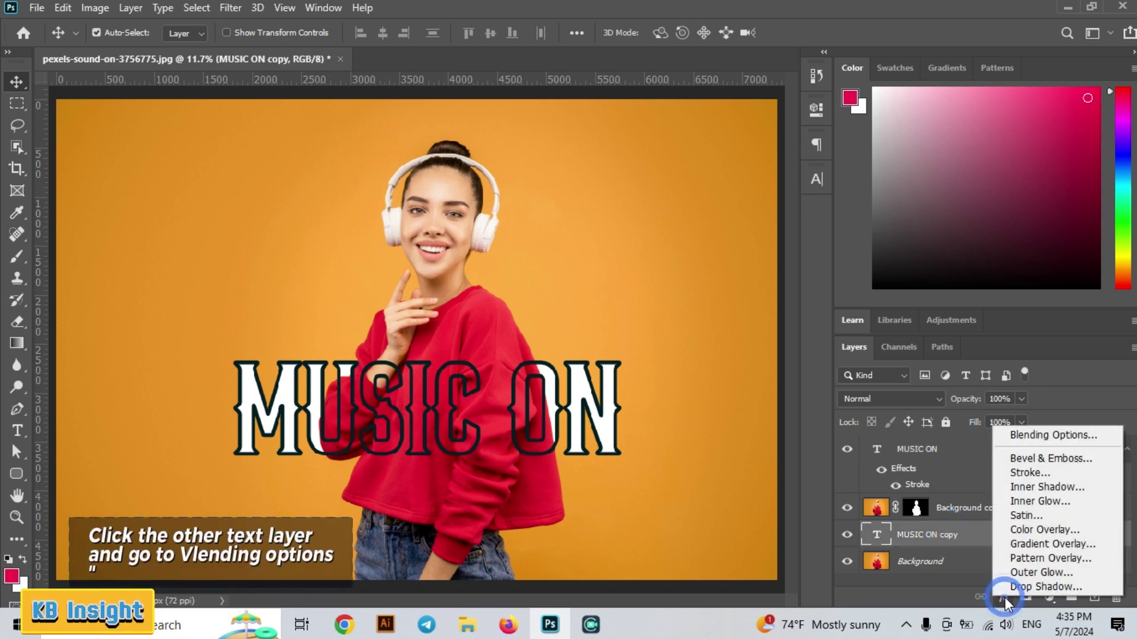
left_click(1035, 436)
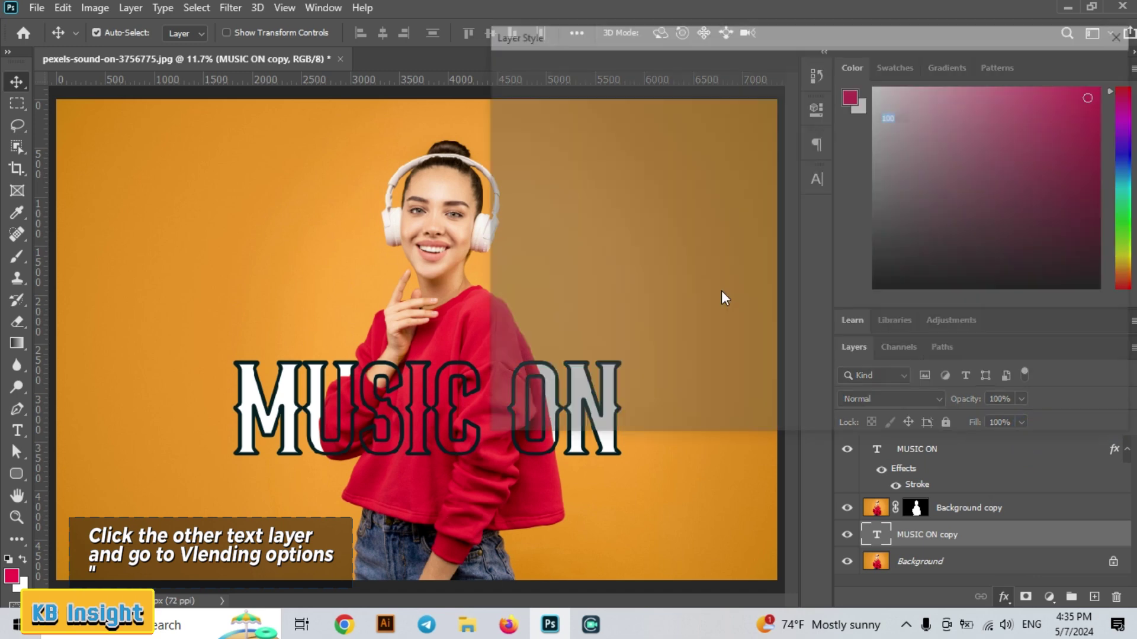
left_click_drag(628, 45, 707, 40)
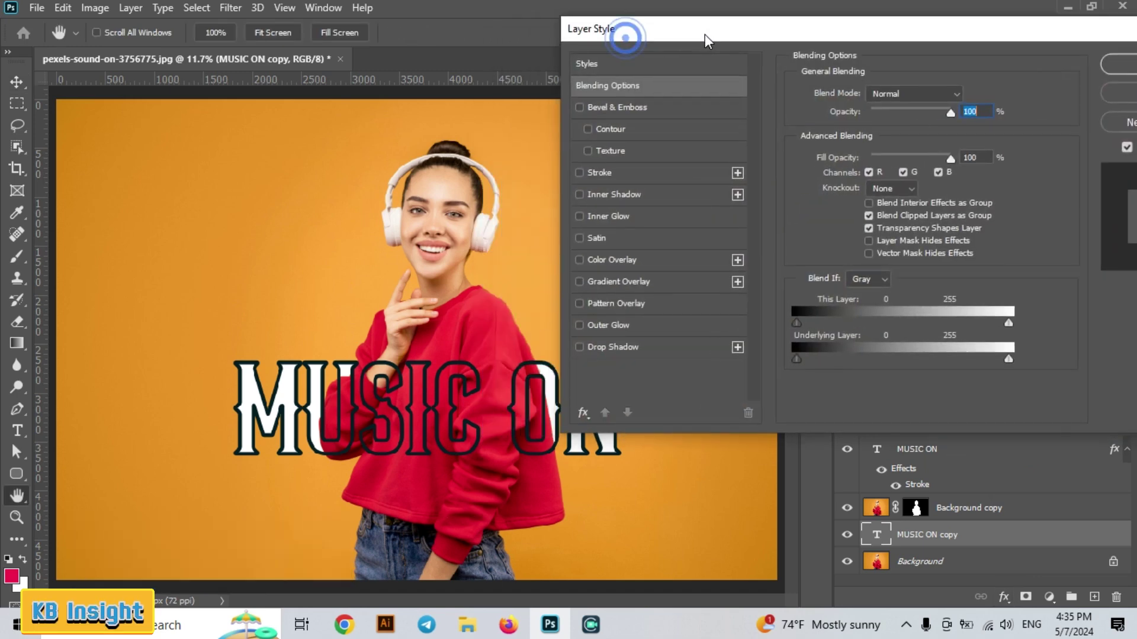
left_click(610, 260)
left_click(966, 97)
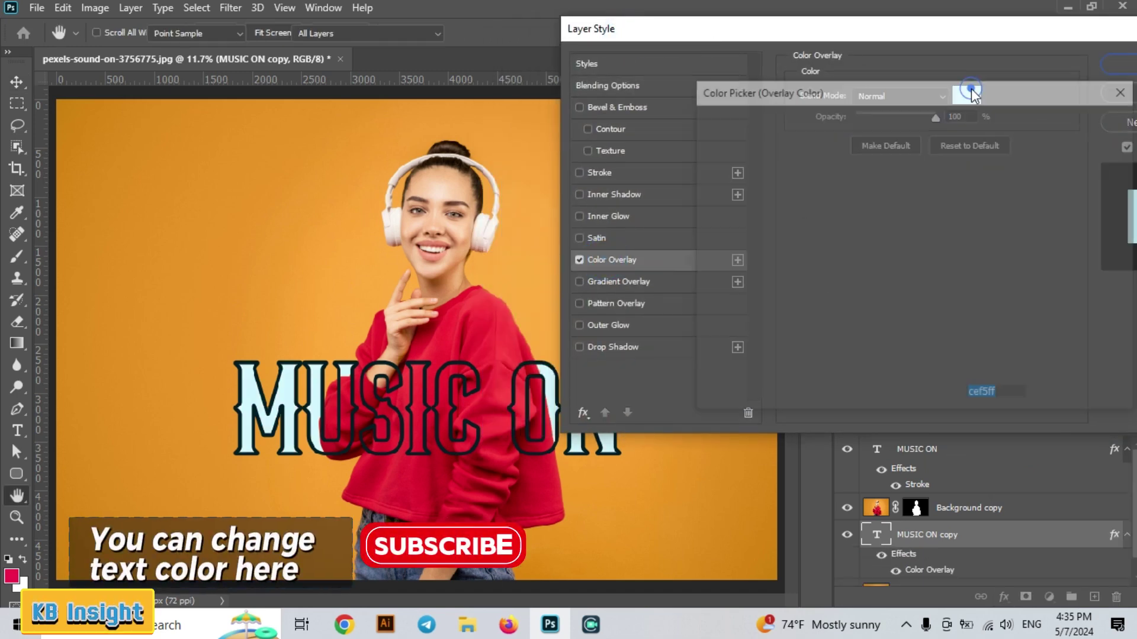
mouse_move(790, 155)
left_mouse_down()
mouse_move(851, 161)
mouse_move(796, 215)
mouse_move(819, 178)
mouse_move(857, 173)
mouse_move(860, 212)
left_mouse_up()
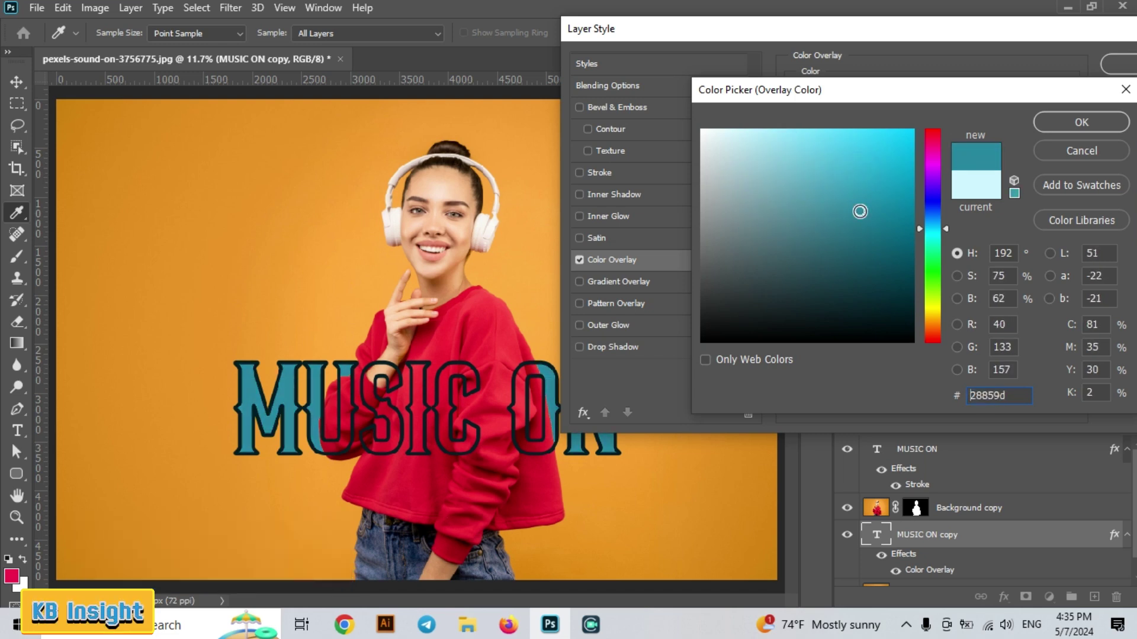
left_click(1062, 124)
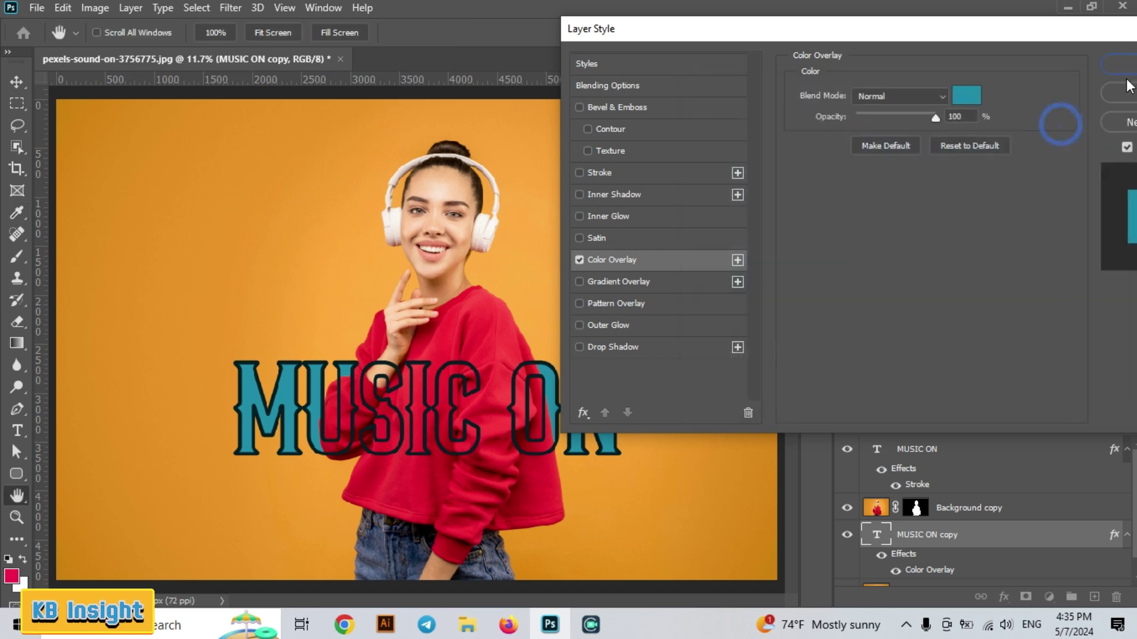
left_click(1117, 64)
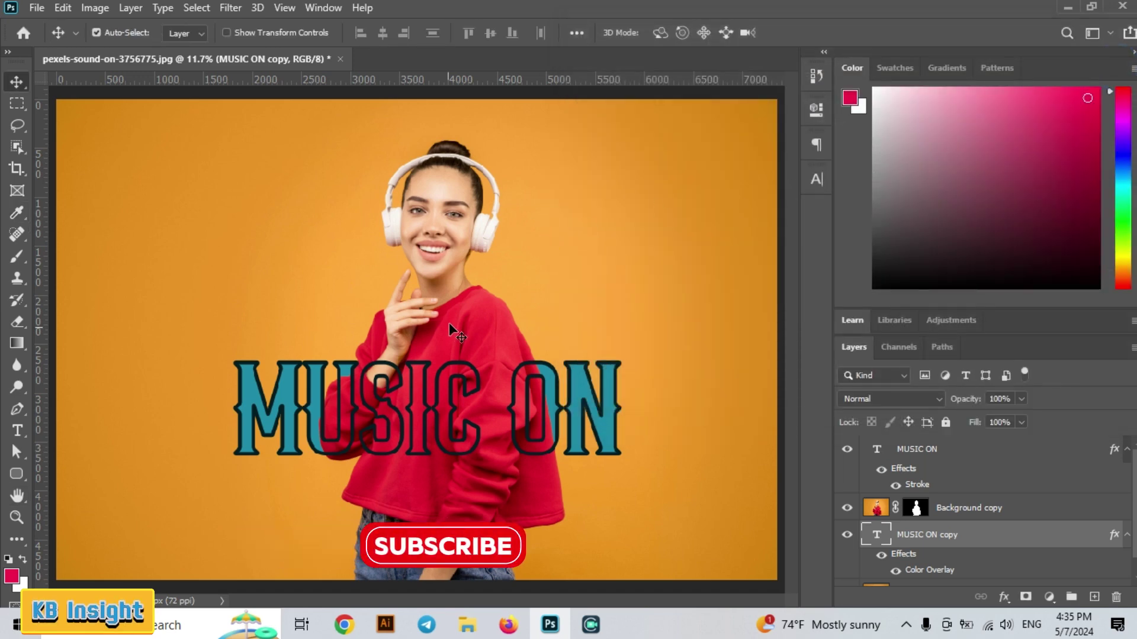
key("z")
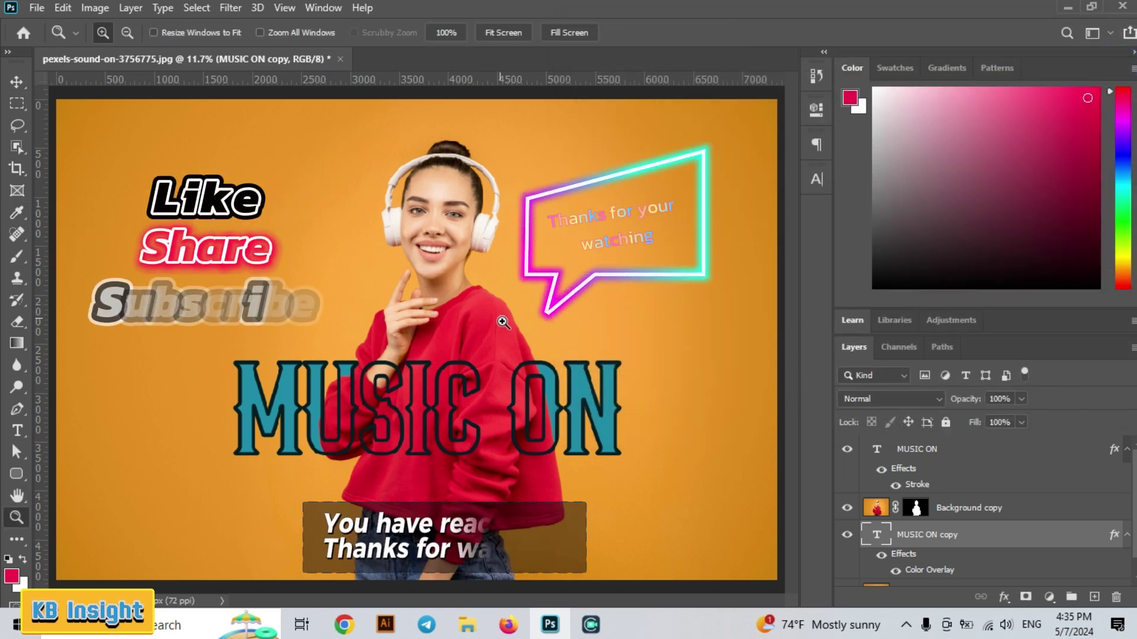
left_click_drag(485, 318, 645, 450)
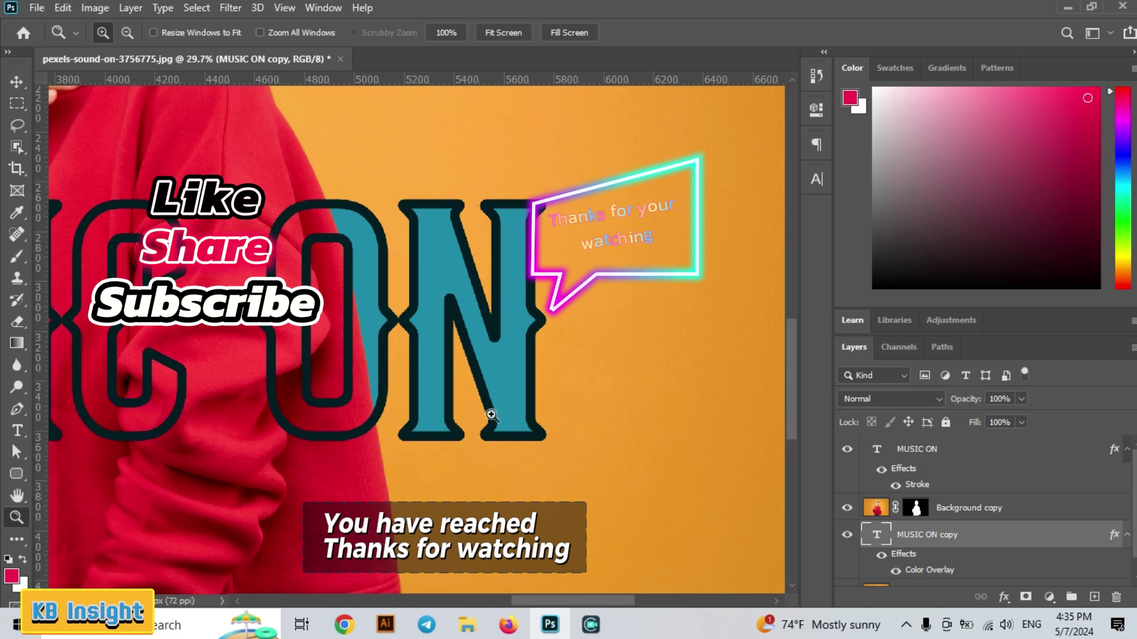
right_click(472, 385)
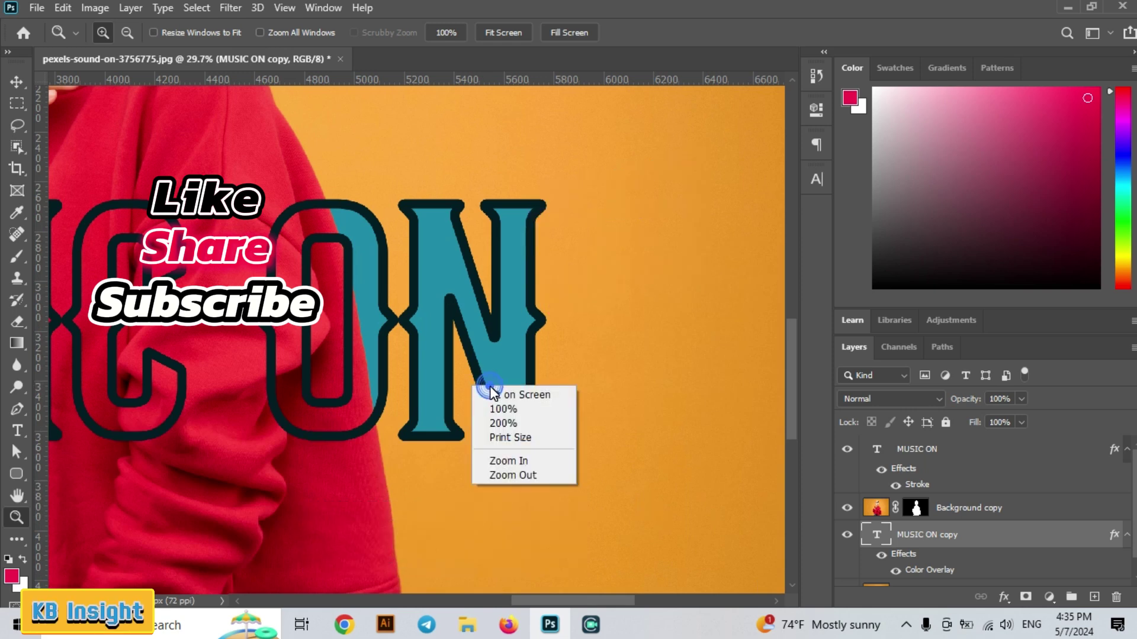
left_click(485, 394)
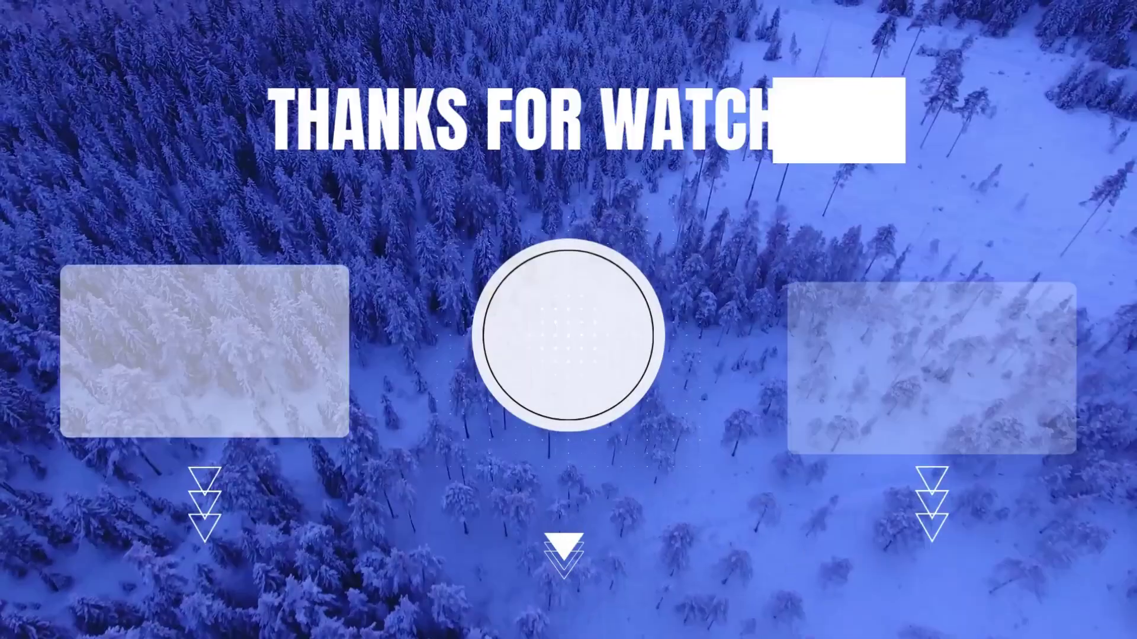